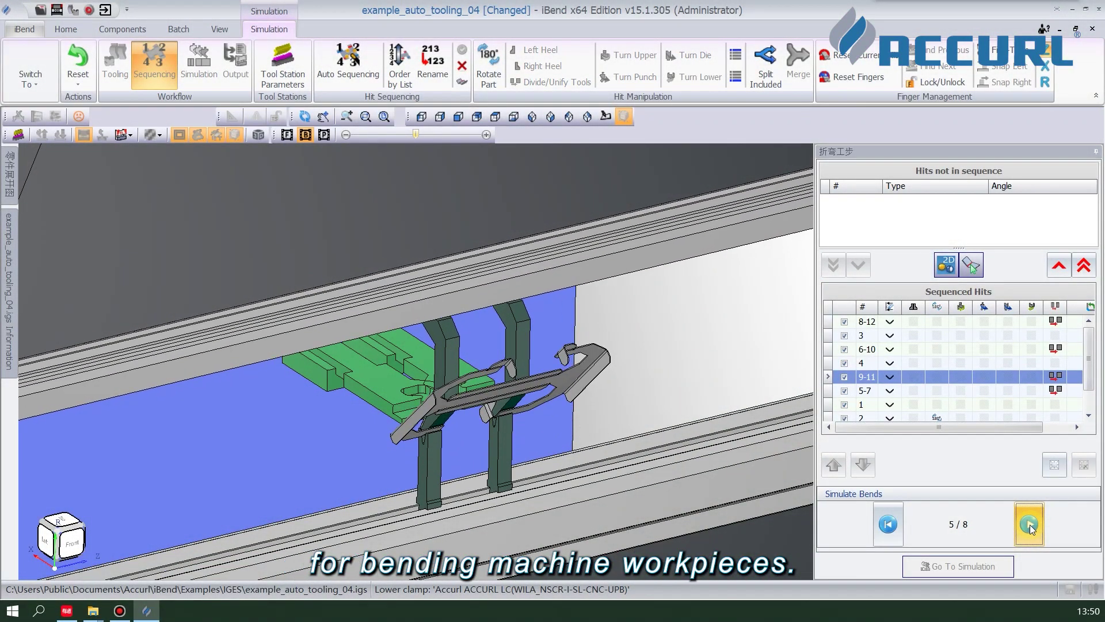
# Advance the bend simulation to bend 6 of 8, the 5-7 bend, and play it.
pyautogui.click(1030, 525)
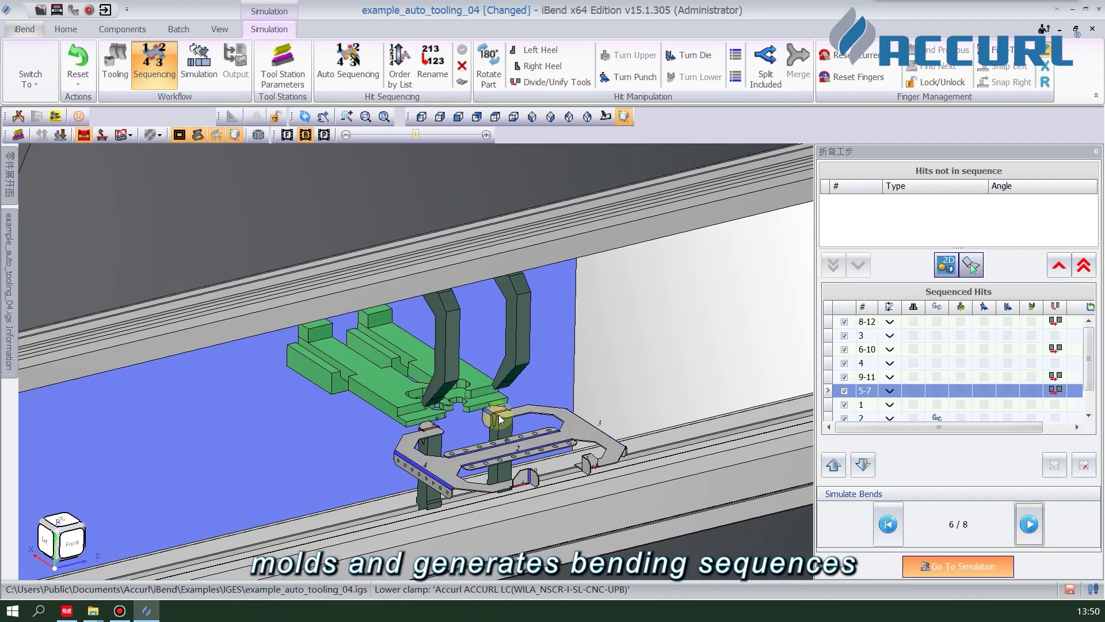
pyautogui.scroll(4, 495, 426)
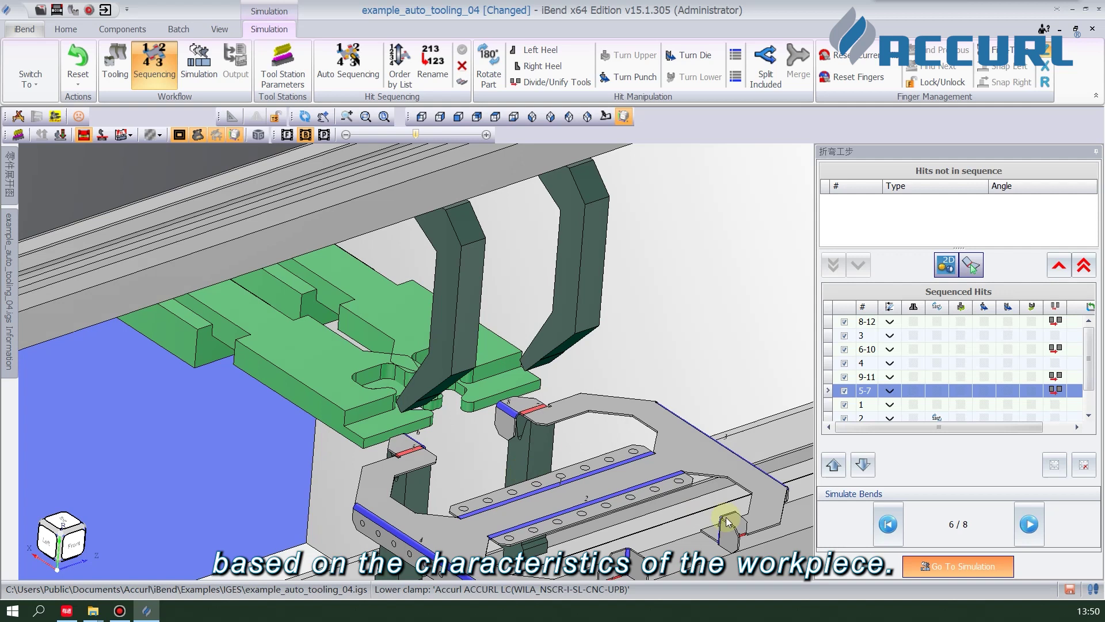
pyautogui.click(1040, 528)
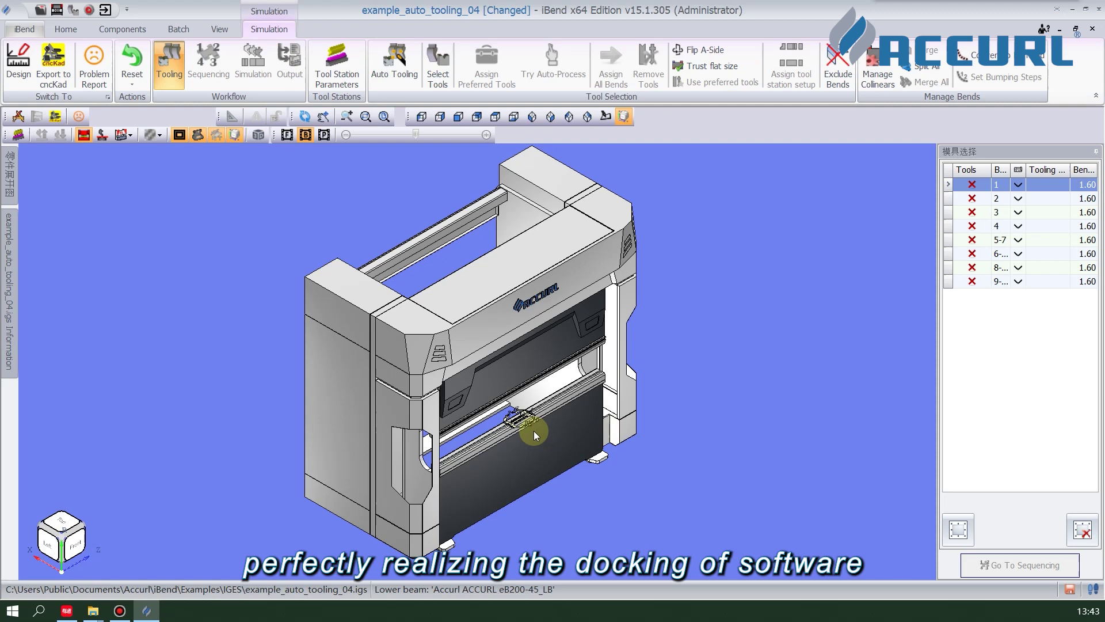
# Zoom onto the tools, widen the tooling list to full columns, and place the 3D Part preview upper left.
pyautogui.scroll(3, 533, 431)
pyautogui.scroll(3, 533, 431)
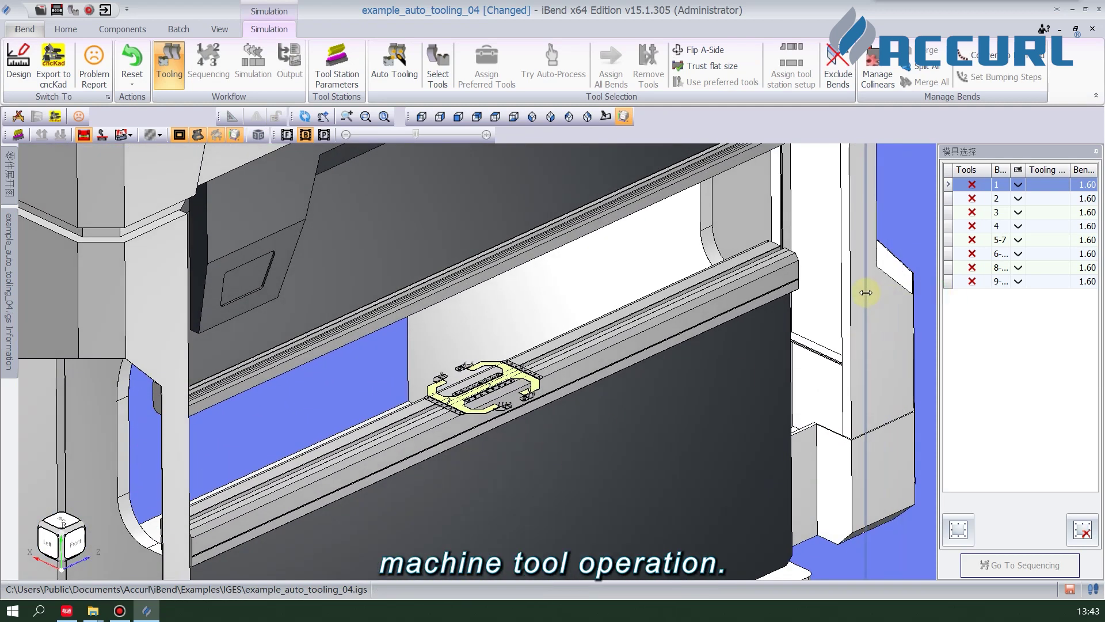
pyautogui.moveTo(866, 292); pyautogui.dragTo(865, 293)
pyautogui.moveTo(423, 396); pyautogui.dragTo(347, 169)
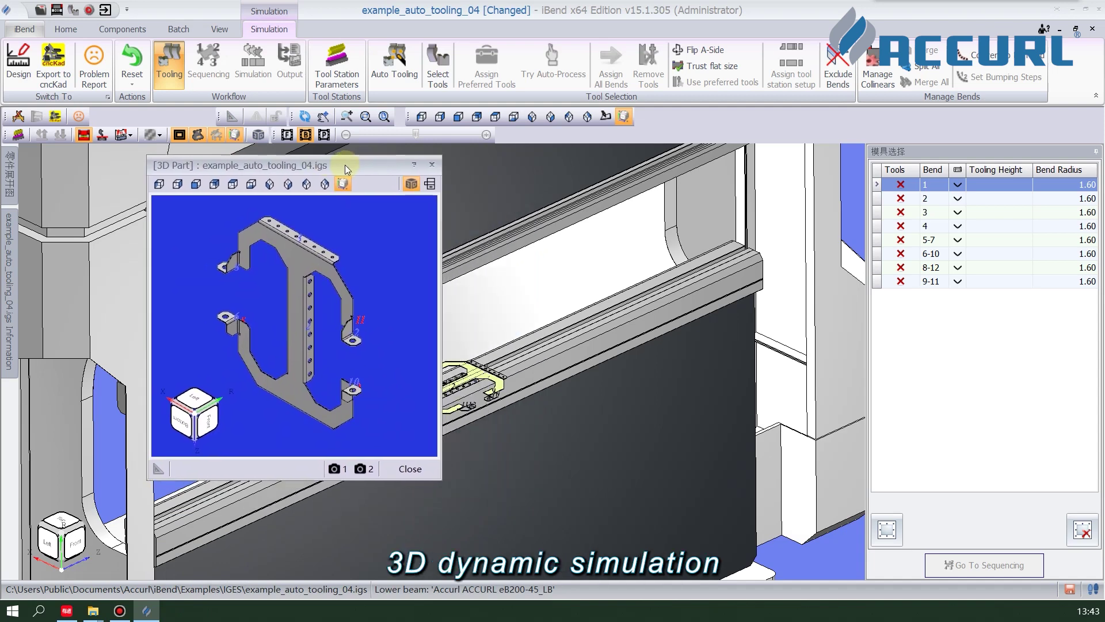
# View the part flat, angled and edge-on with bend numbers, then close the 3D Part preview.
pyautogui.moveTo(362, 280); pyautogui.dragTo(188, 254)
pyautogui.scroll(5, 252, 389)
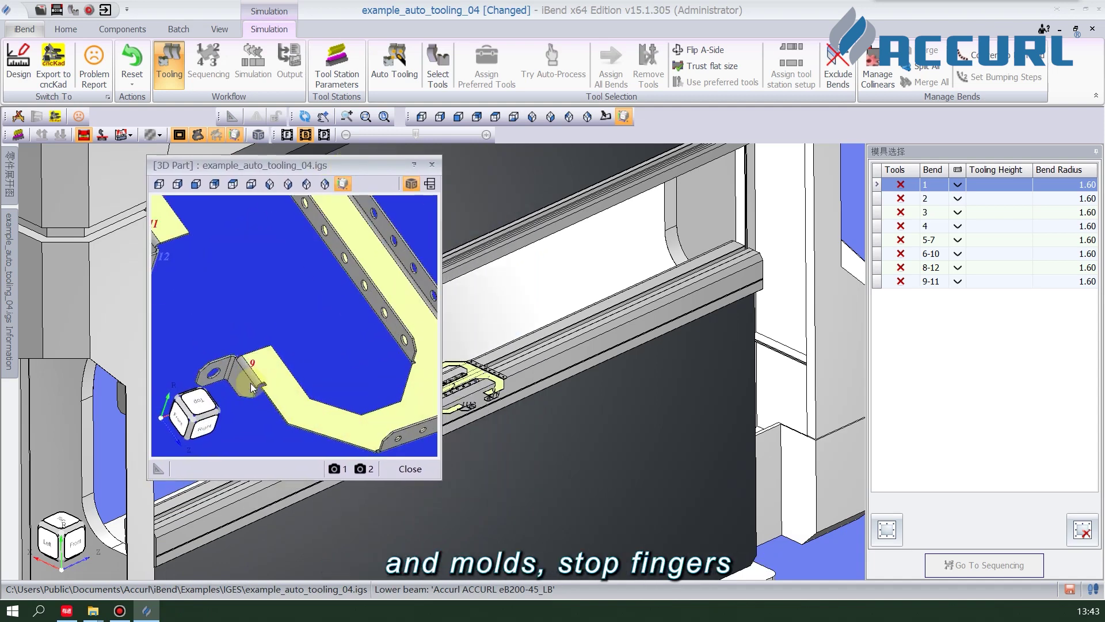
pyautogui.scroll(-5, 251, 389)
pyautogui.moveTo(251, 388); pyautogui.dragTo(403, 242)
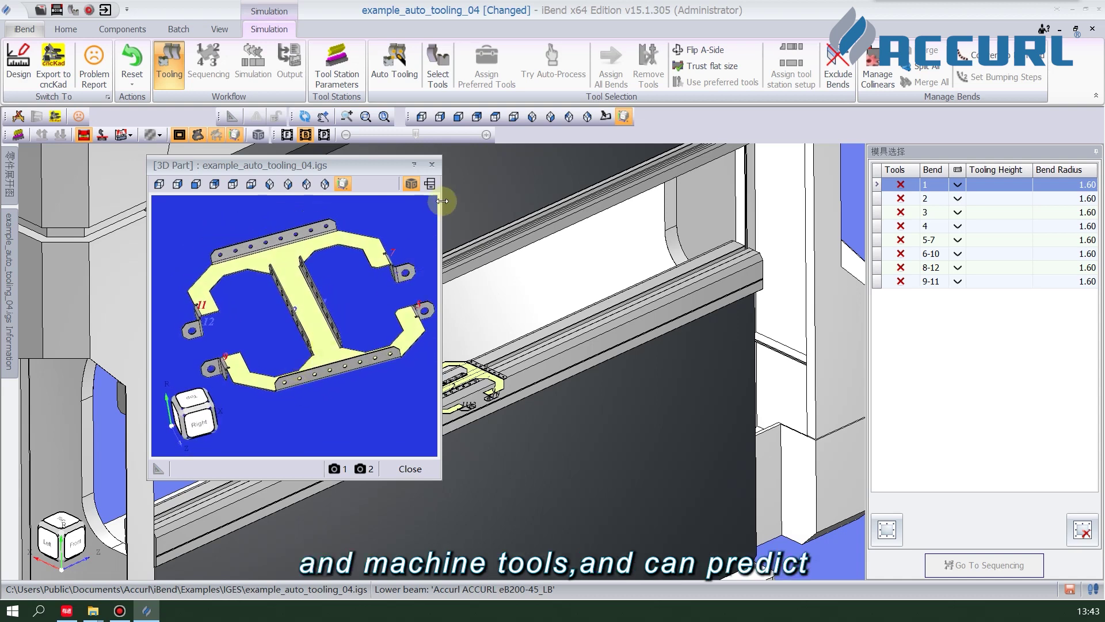
pyautogui.click(431, 184)
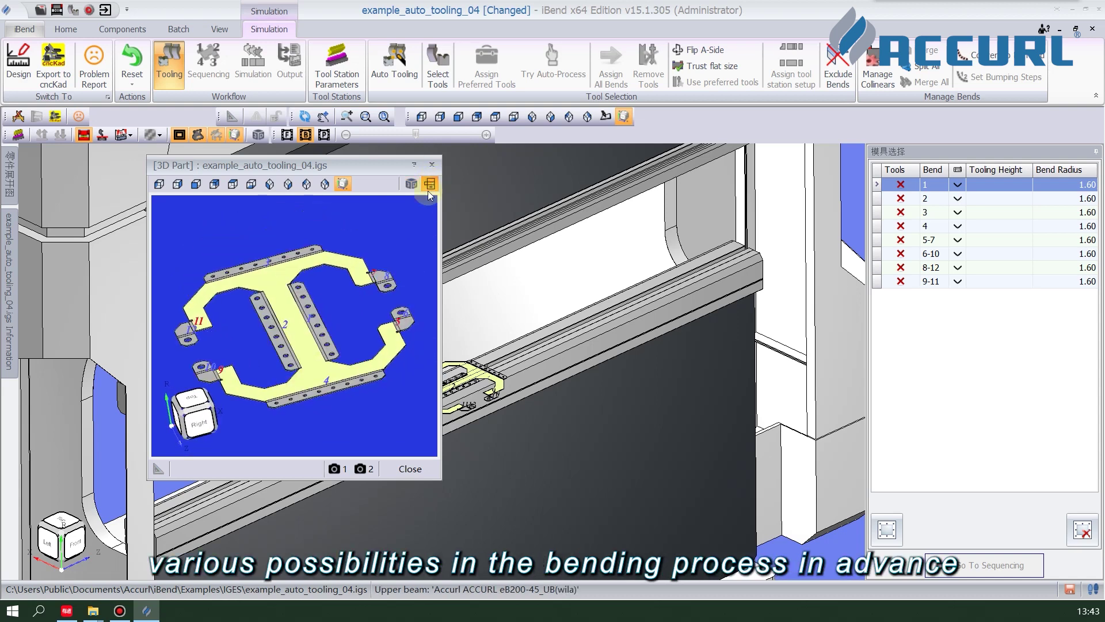
pyautogui.moveTo(354, 299); pyautogui.dragTo(410, 202)
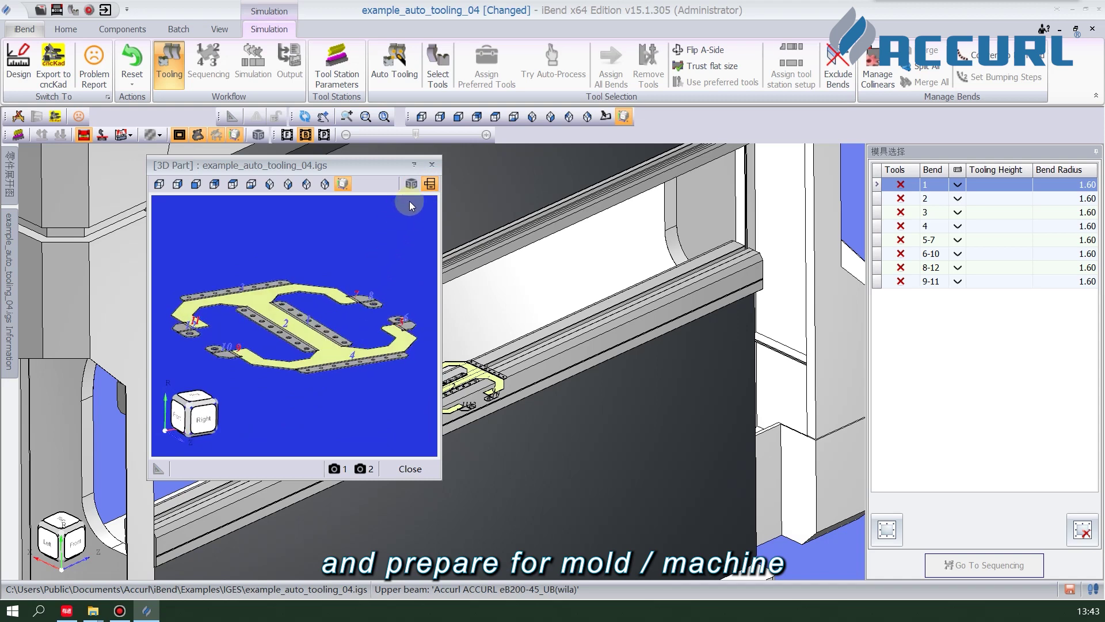
pyautogui.click(433, 166)
pyautogui.scroll(3, 455, 391)
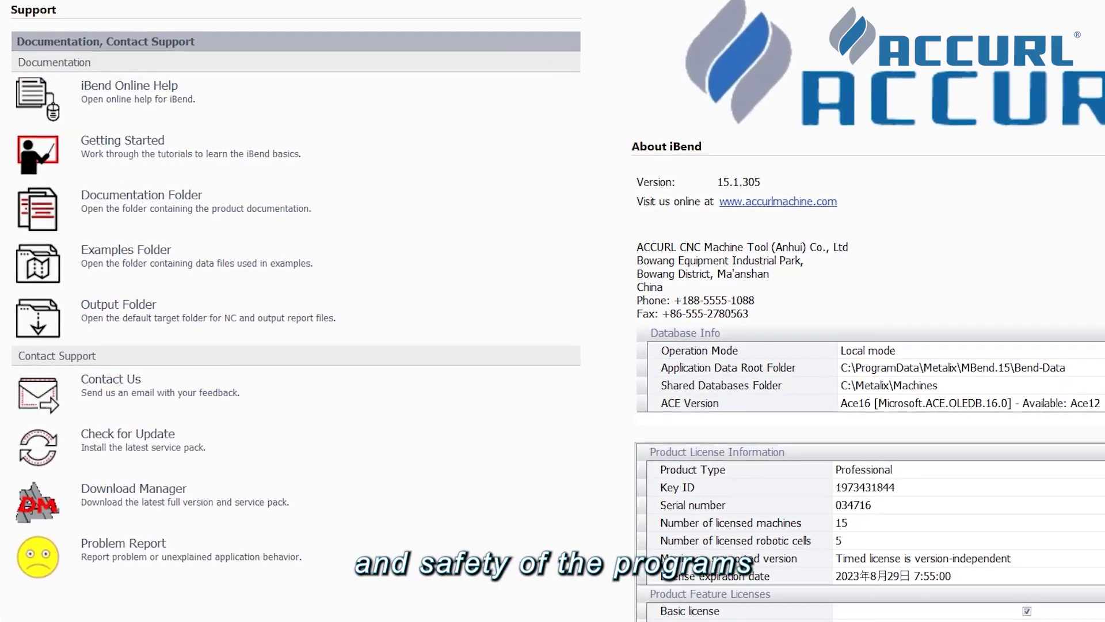
# Bring up the Open Part dialog from the Home ribbon.
pyautogui.click(51, 85)
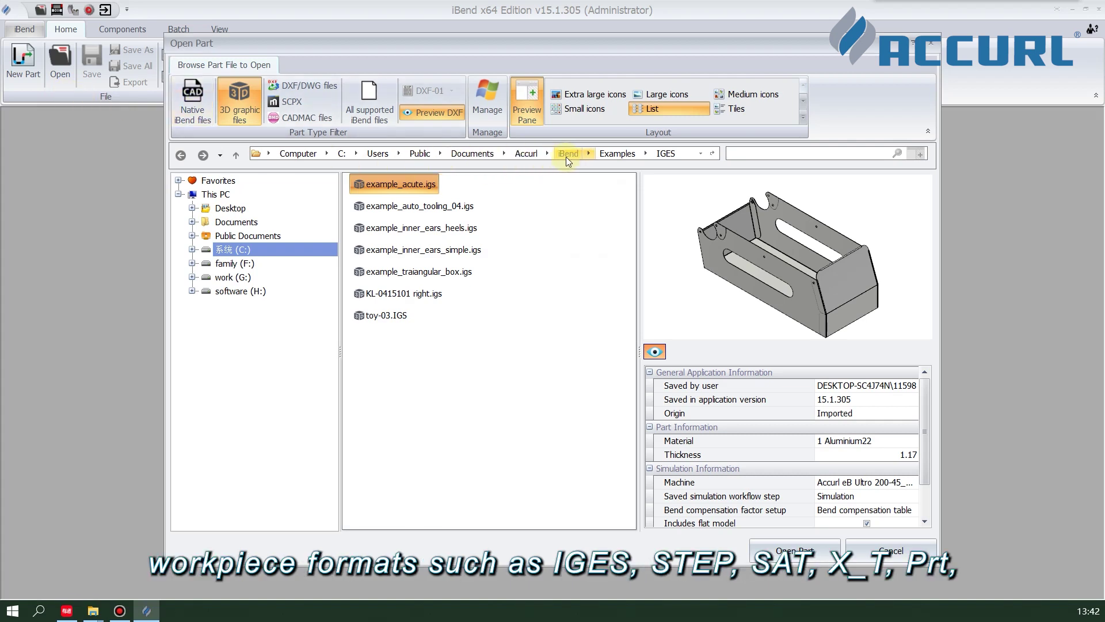
# Show All supported iBend files and browse from Examples into the IGES folder.
pyautogui.click(617, 154)
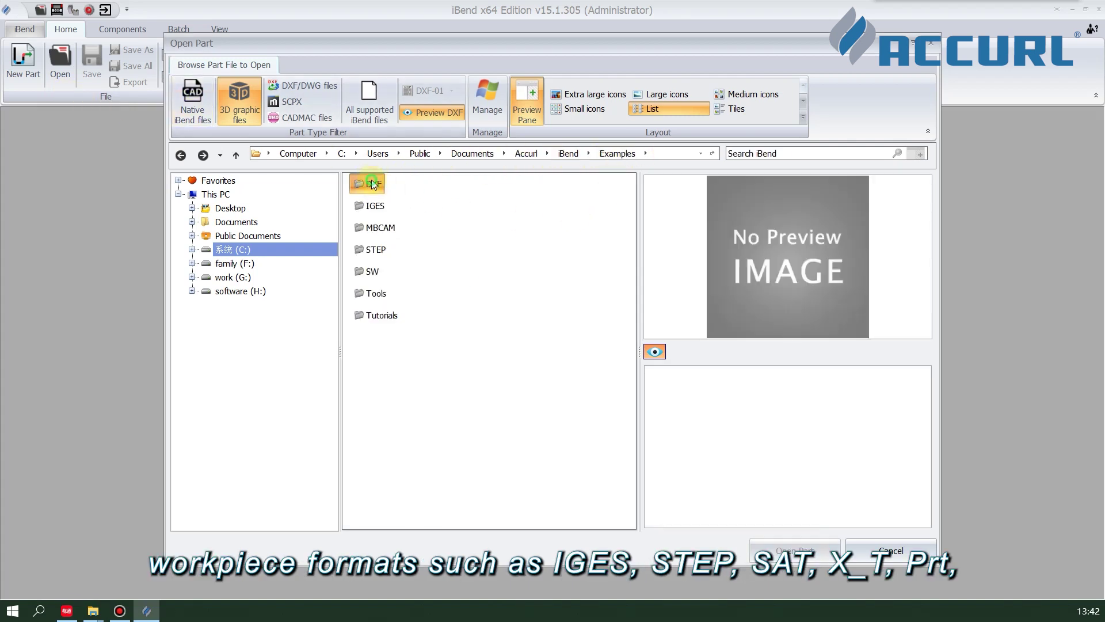
pyautogui.click(380, 101)
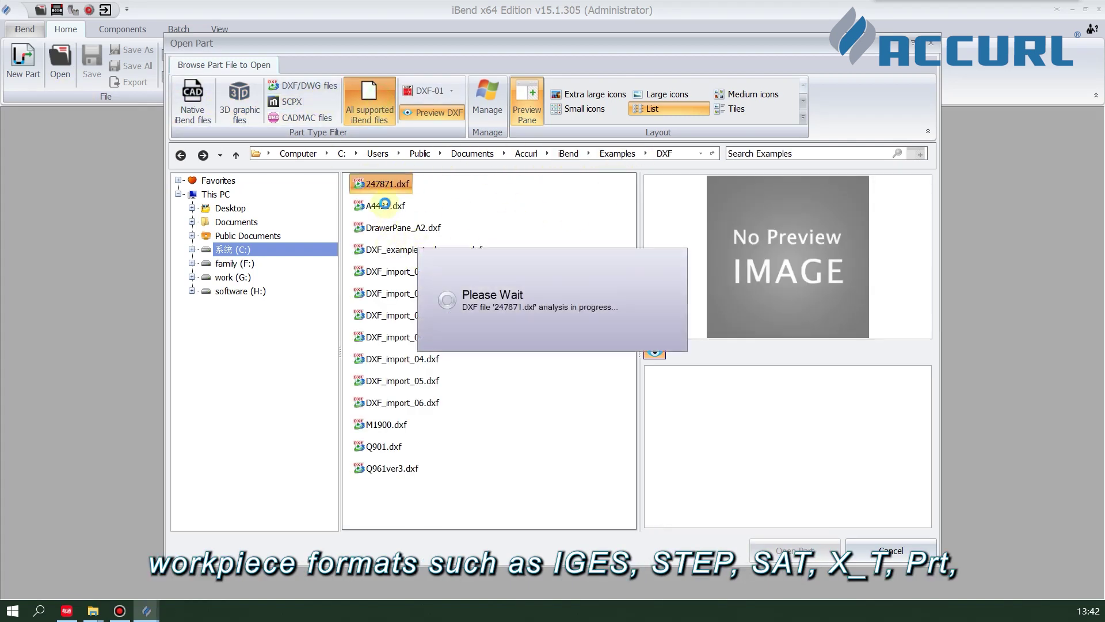
pyautogui.press('BackSpace')
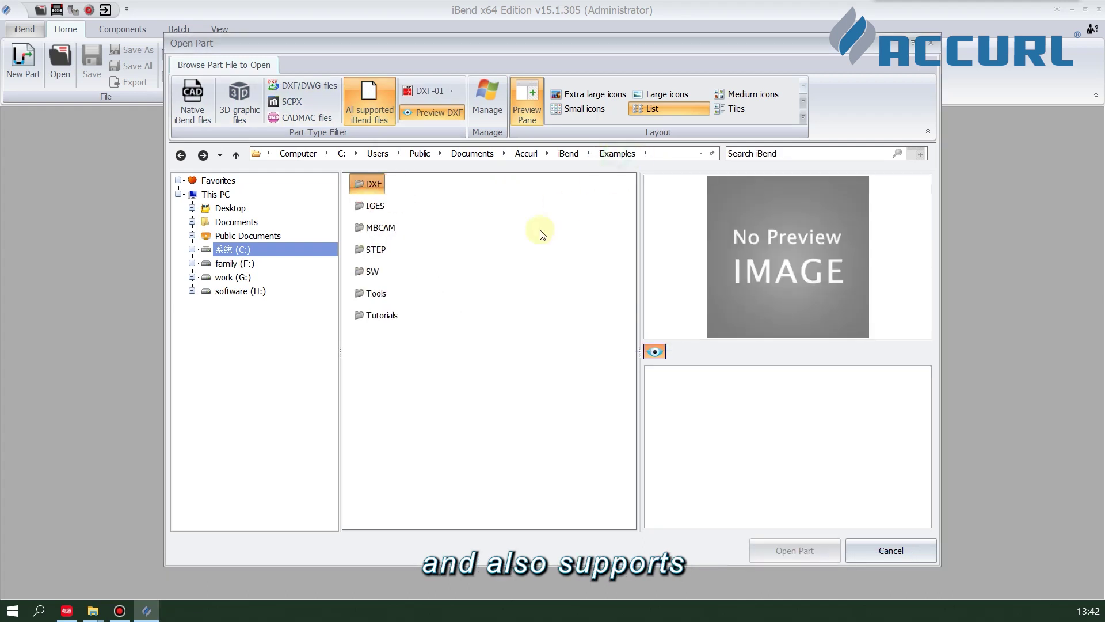
pyautogui.doubleClick(375, 206)
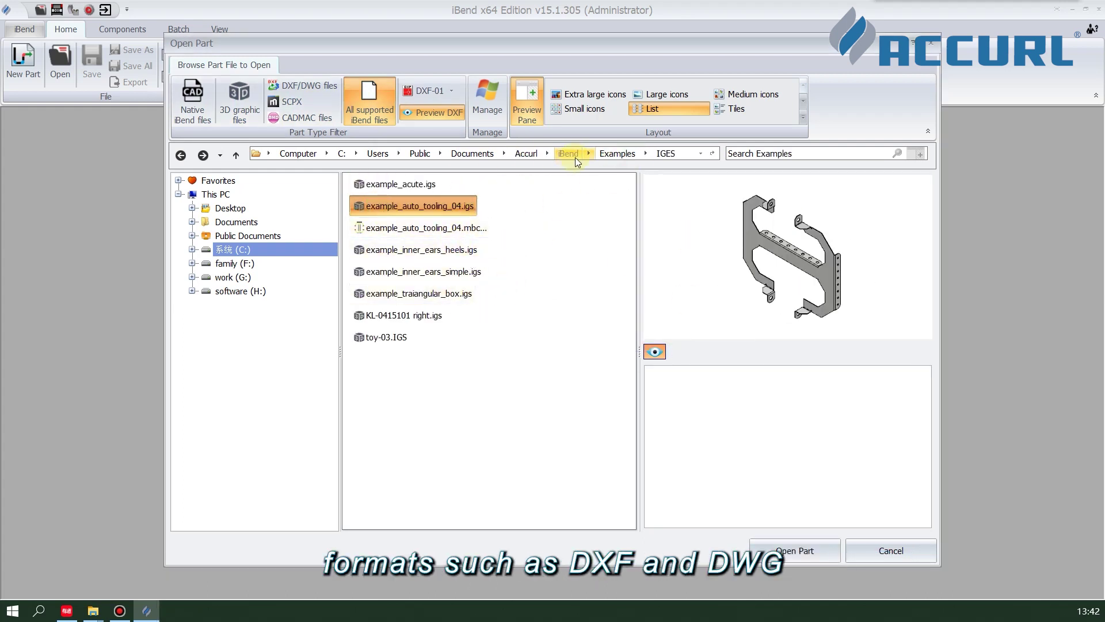
# Preview 020-739009-C.SLDPRT in the SW folder, then return to IGES and open example_auto_tooling_04.igs.
pyautogui.click(613, 154)
pyautogui.doubleClick(373, 272)
pyautogui.click(421, 249)
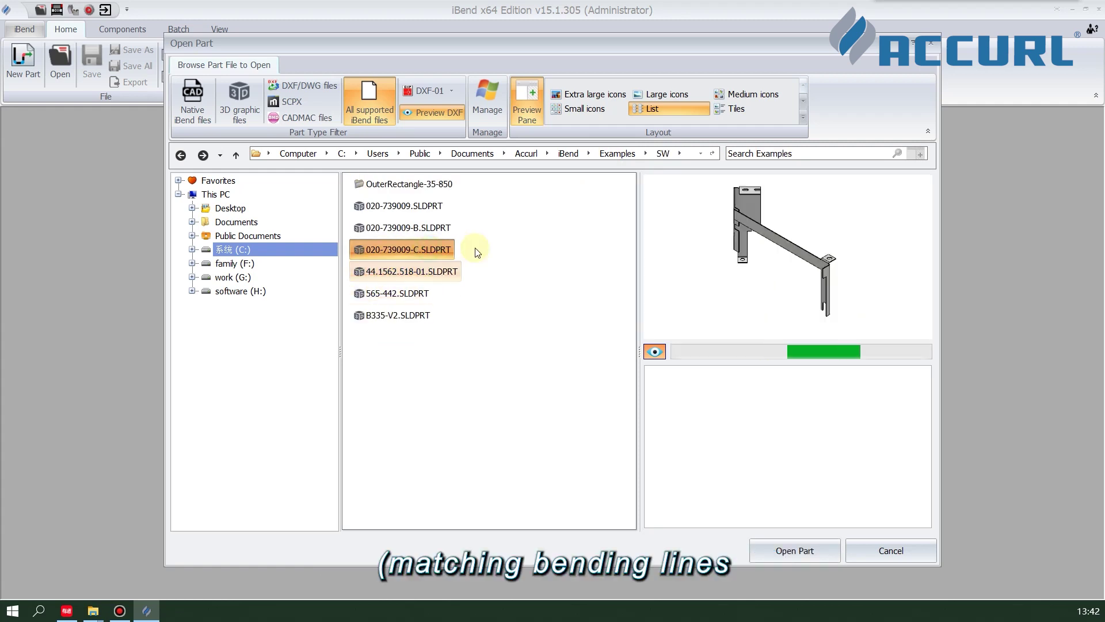
pyautogui.click(607, 152)
pyautogui.doubleClick(388, 208)
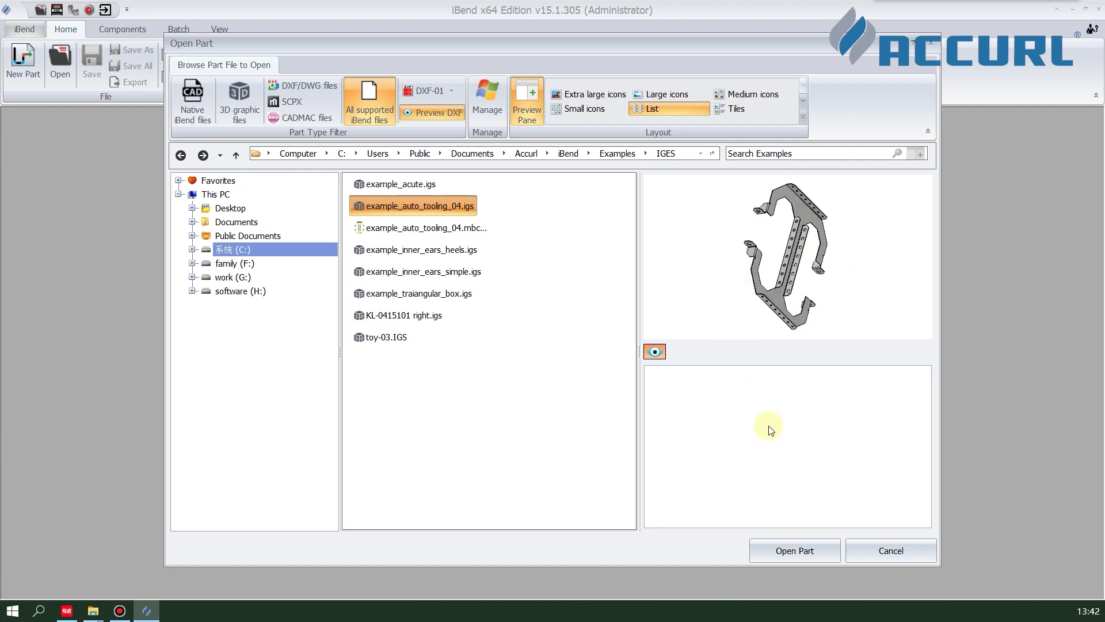
pyautogui.click(800, 547)
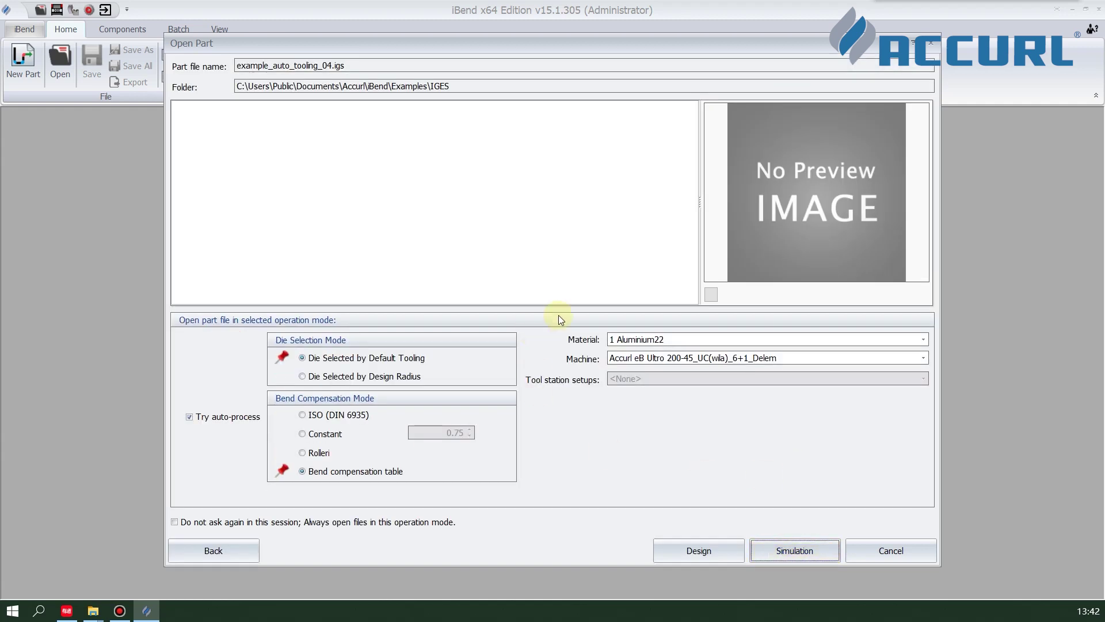
# Choose material 2 Steel44, keep the Accurl eB Ultro 200-45_UC(wila)_6+1_Delem machine, and open in Simulation.
pyautogui.click(661, 340)
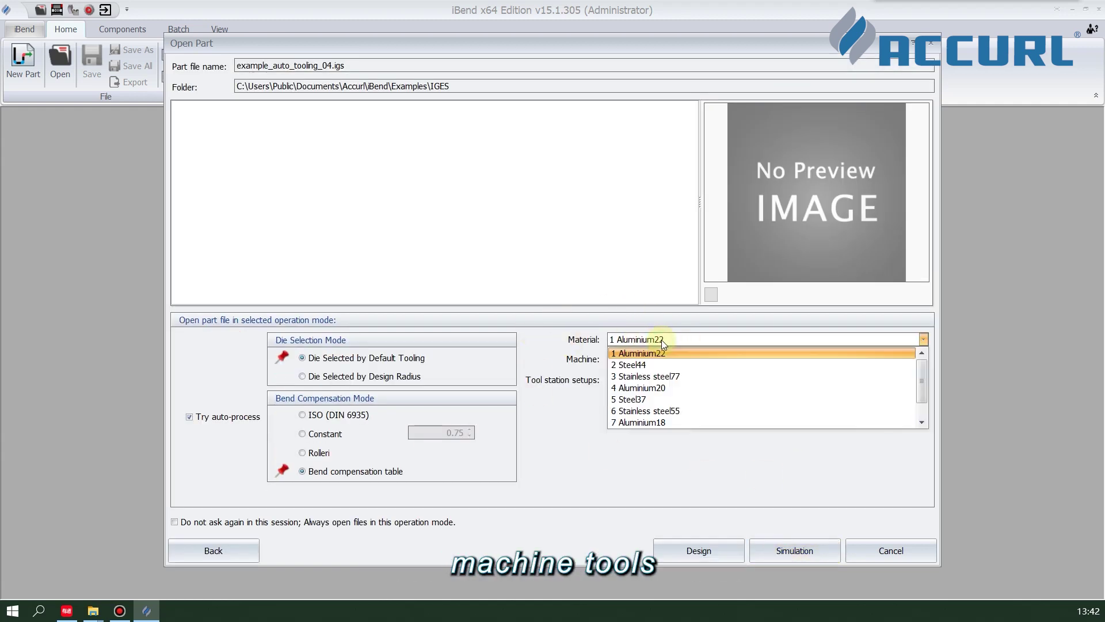
pyautogui.click(660, 363)
pyautogui.click(767, 358)
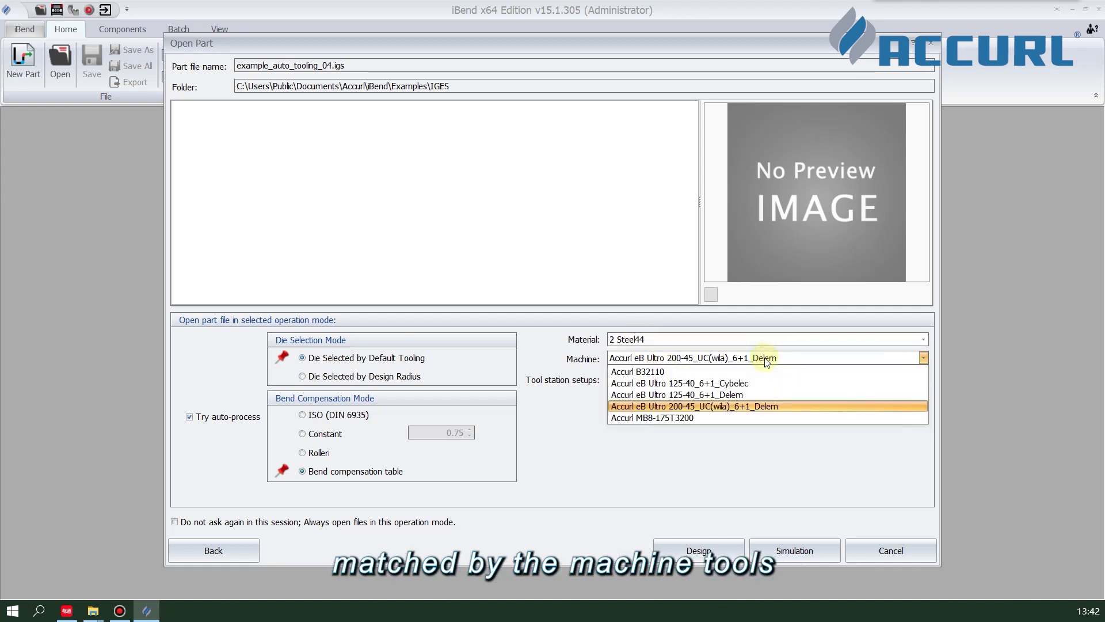
pyautogui.click(750, 406)
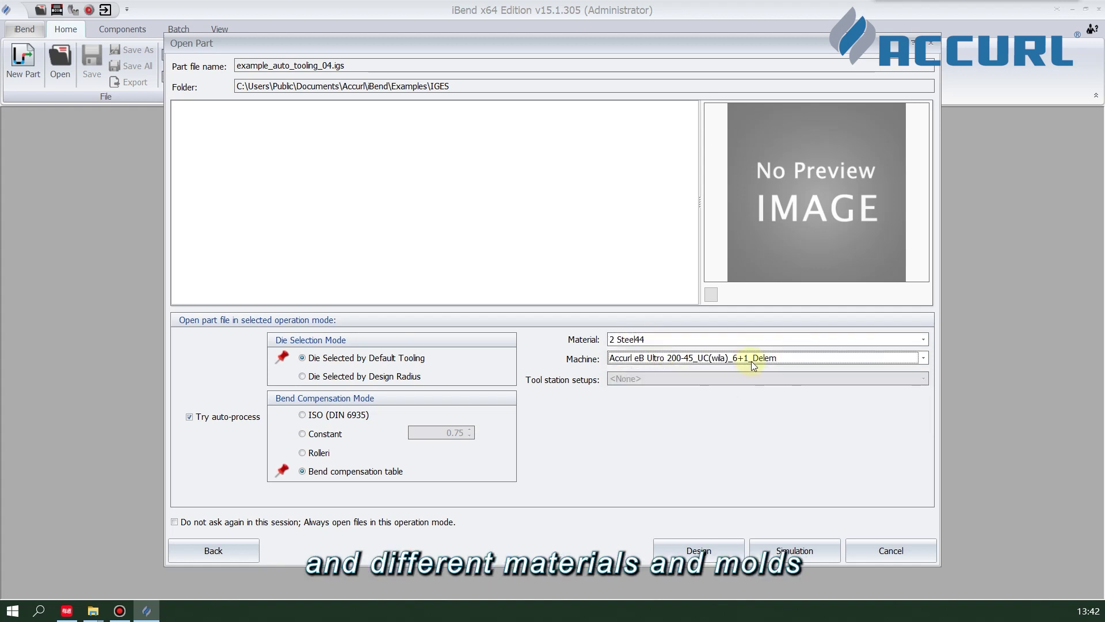
pyautogui.click(795, 551)
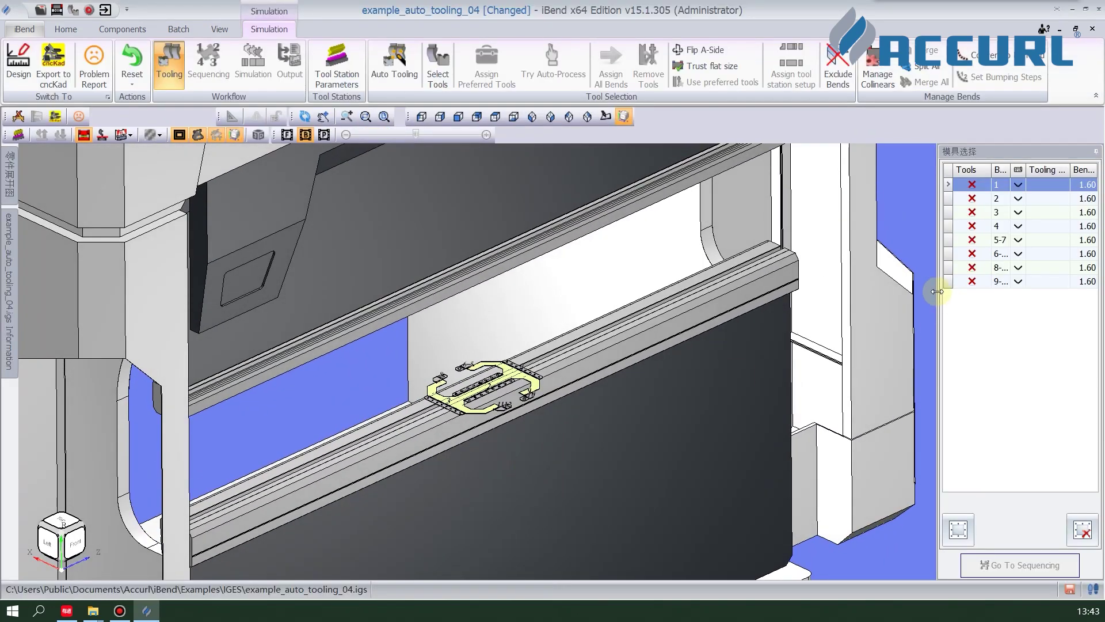
# Widen the tooling list, check the part in a 3D preview and close it, then launch Auto Tooling.
pyautogui.moveTo(938, 291); pyautogui.dragTo(866, 291)
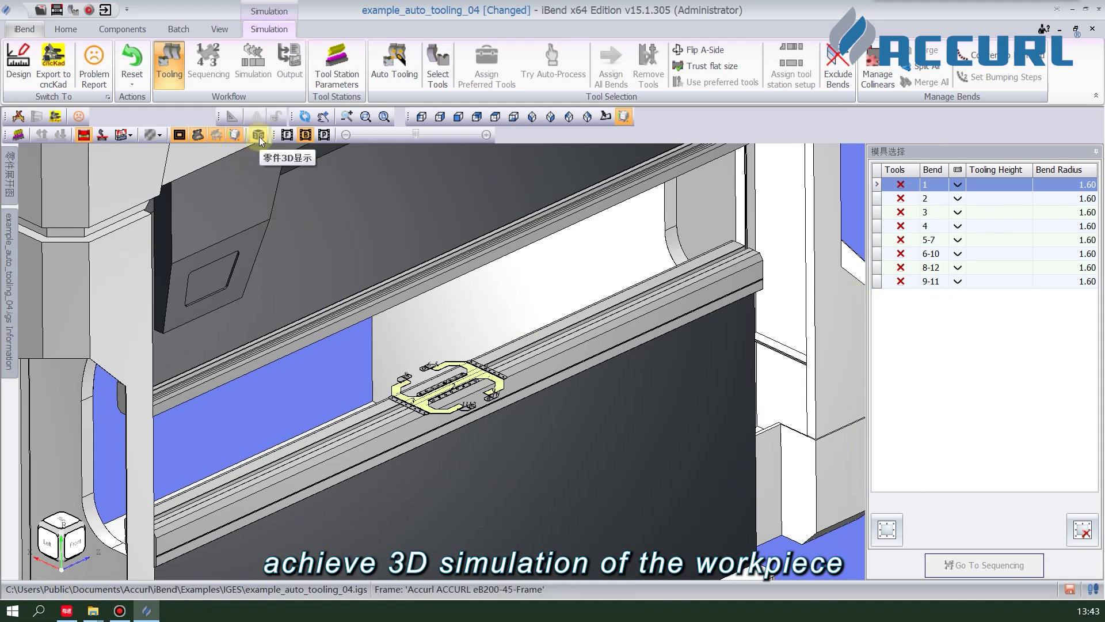
pyautogui.doubleClick(364, 520)
pyautogui.moveTo(359, 275); pyautogui.dragTo(395, 292)
pyautogui.click(430, 183)
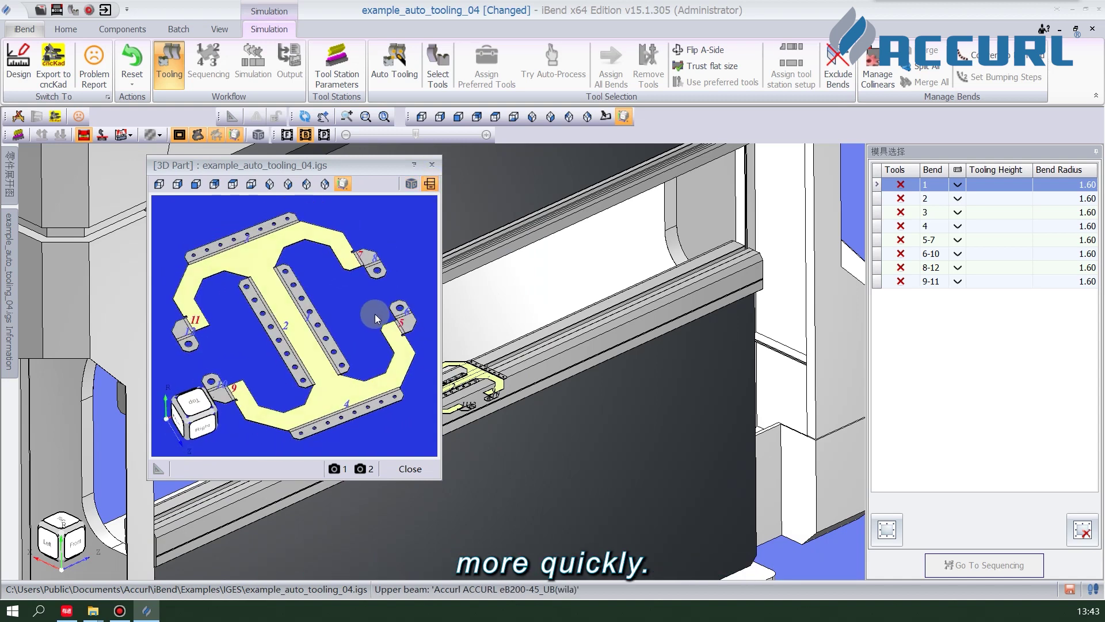
pyautogui.click(434, 169)
pyautogui.scroll(5, 460, 339)
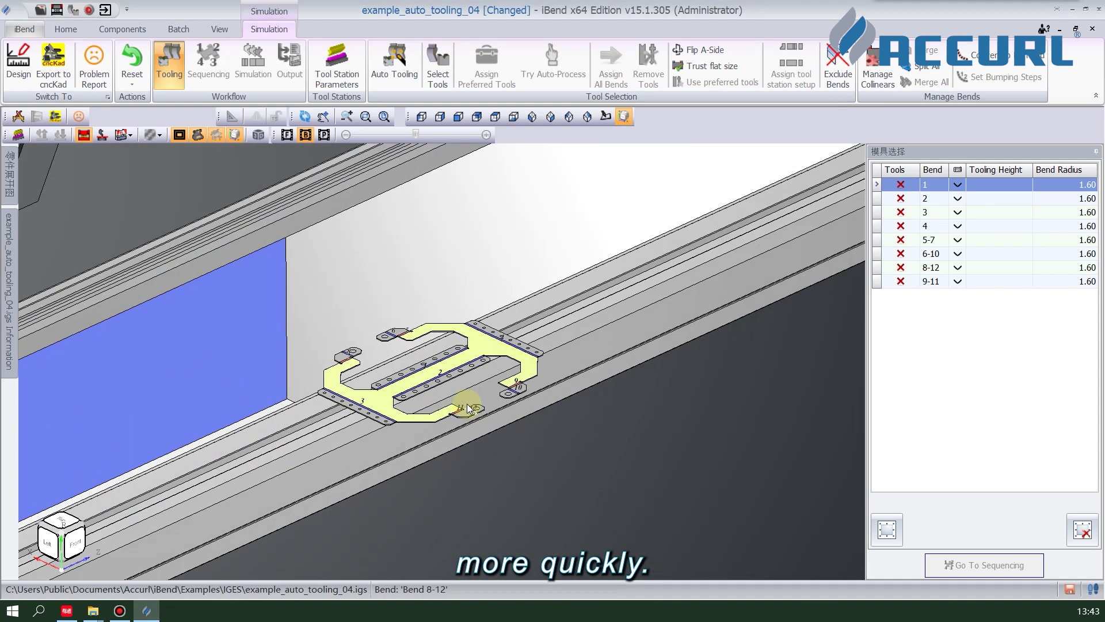
pyautogui.click(395, 70)
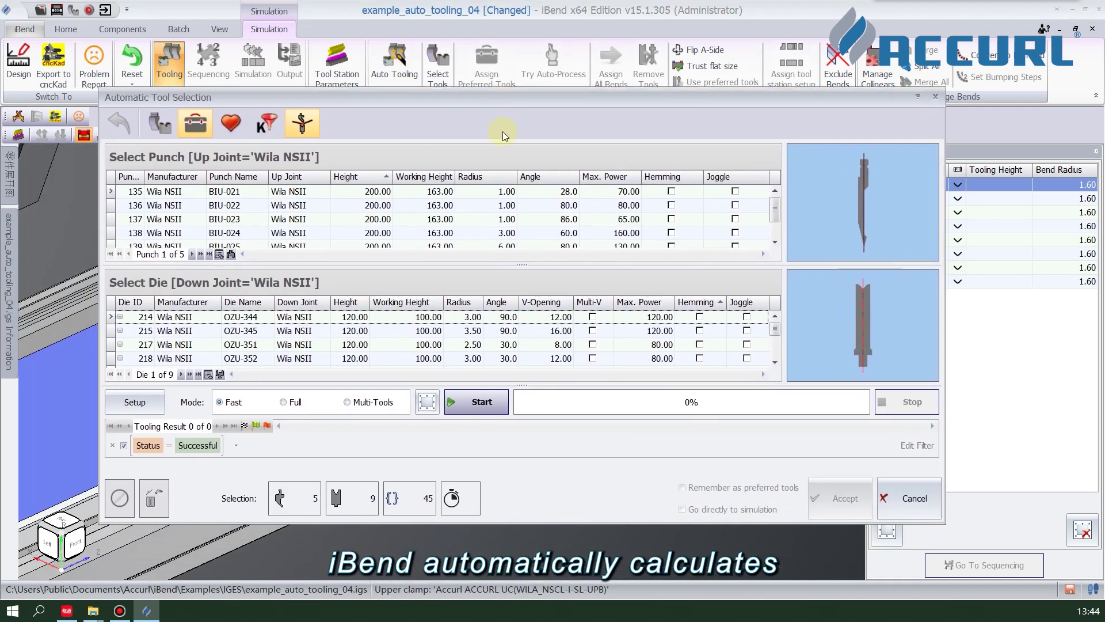
# Enlarge the Automatic Tool Selection dialog, select all punches and dies, and start the search.
pyautogui.moveTo(540, 524); pyautogui.dragTo(540, 599)
pyautogui.moveTo(505, 103); pyautogui.dragTo(519, 52)
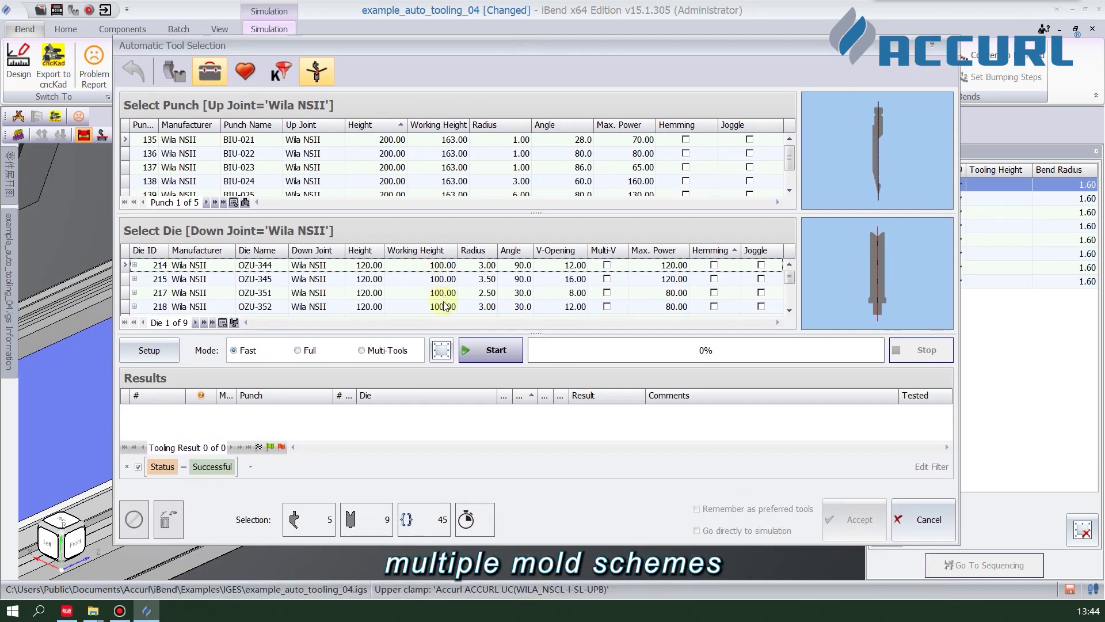
pyautogui.click(441, 351)
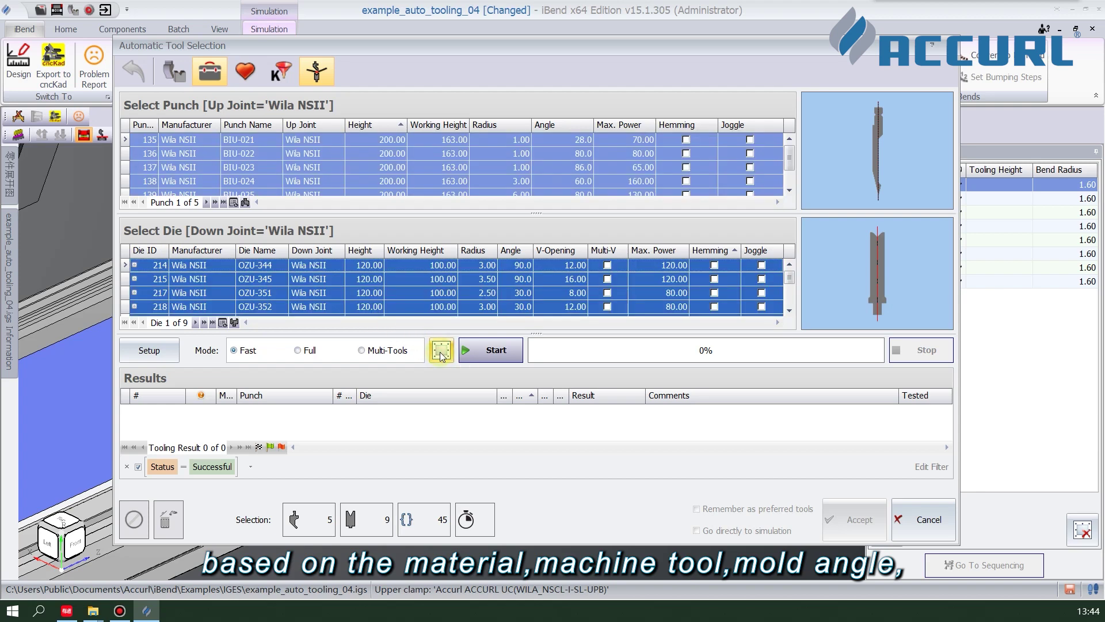
pyautogui.click(492, 353)
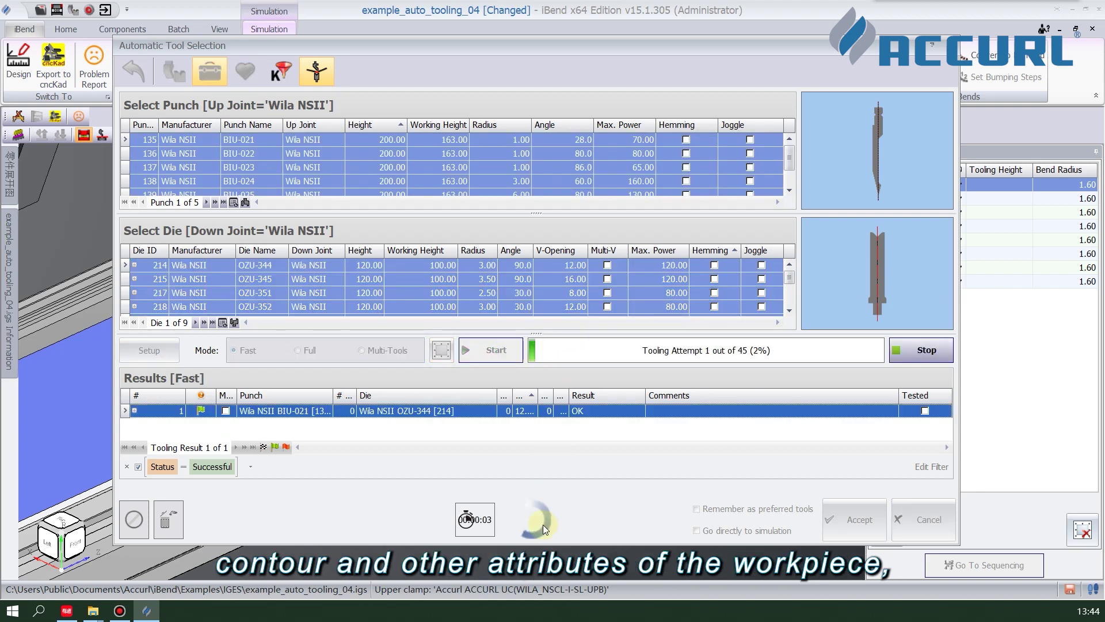
# Stop the search, compare OZU-345 and OZU-353 results, and accept BIU-021 with OZU-352 at 263.00 height.
pyautogui.moveTo(544, 42); pyautogui.dragTo(551, 8)
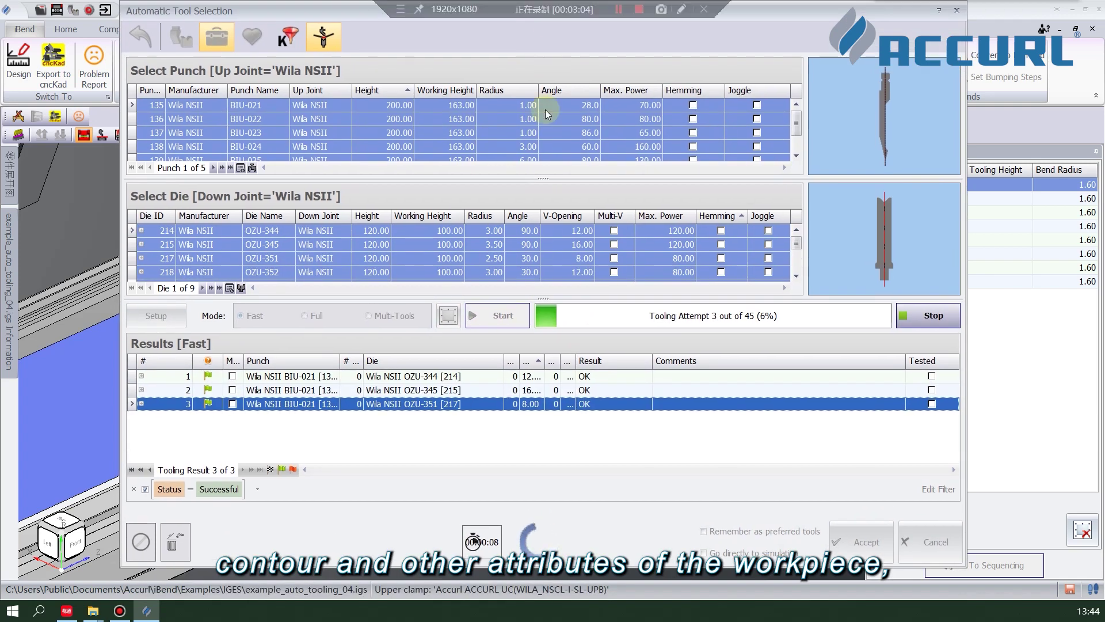
pyautogui.click(935, 318)
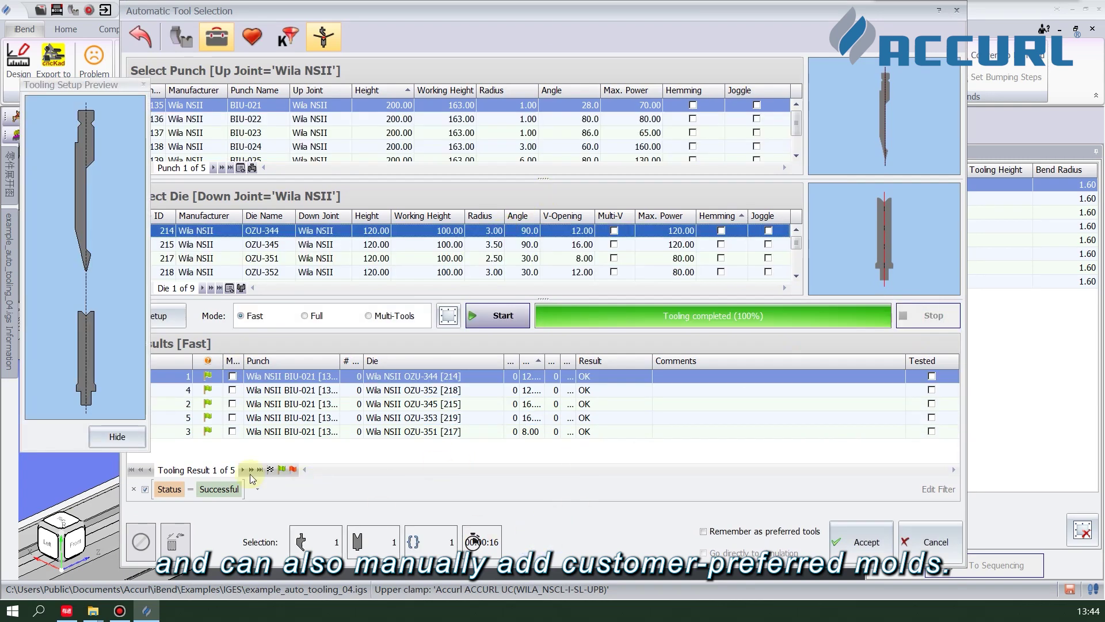
pyautogui.click(302, 391)
pyautogui.click(405, 405)
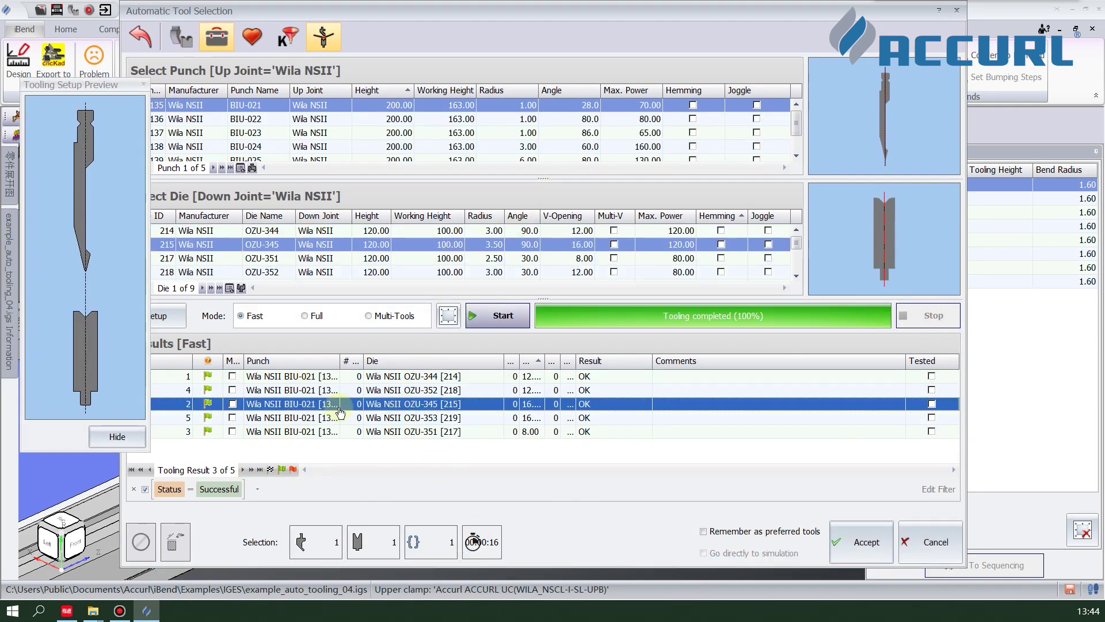
pyautogui.click(419, 419)
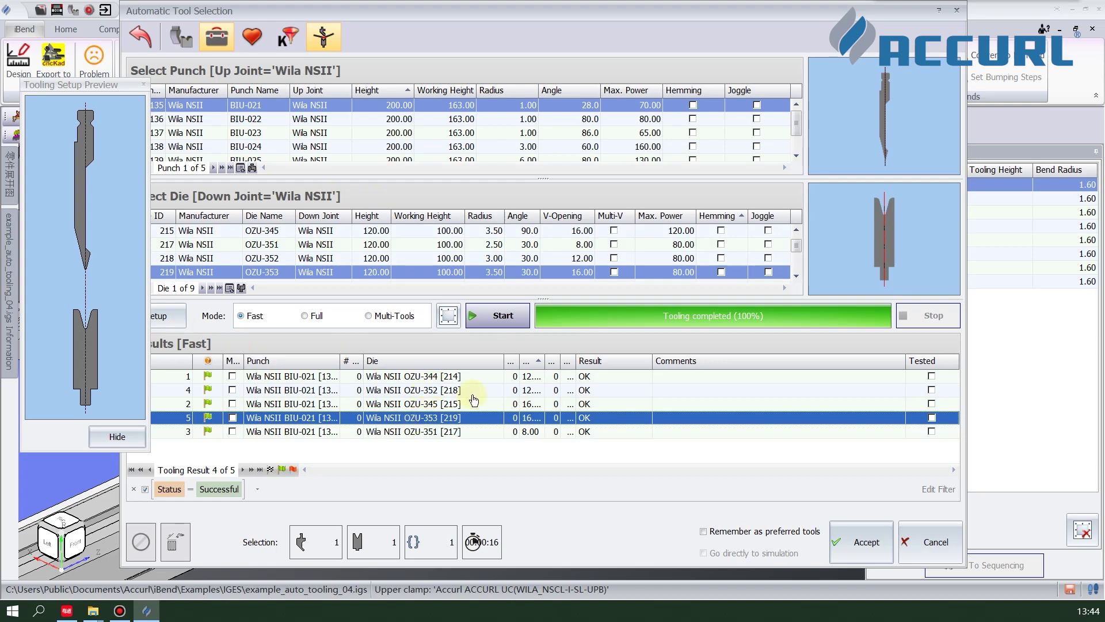
pyautogui.click(432, 391)
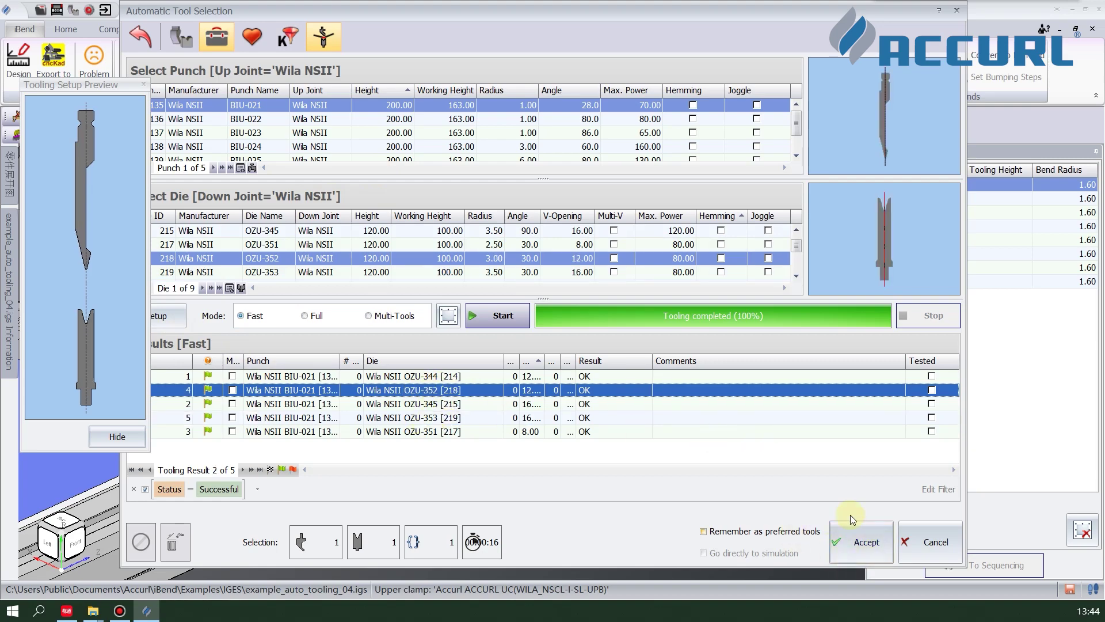
pyautogui.click(862, 543)
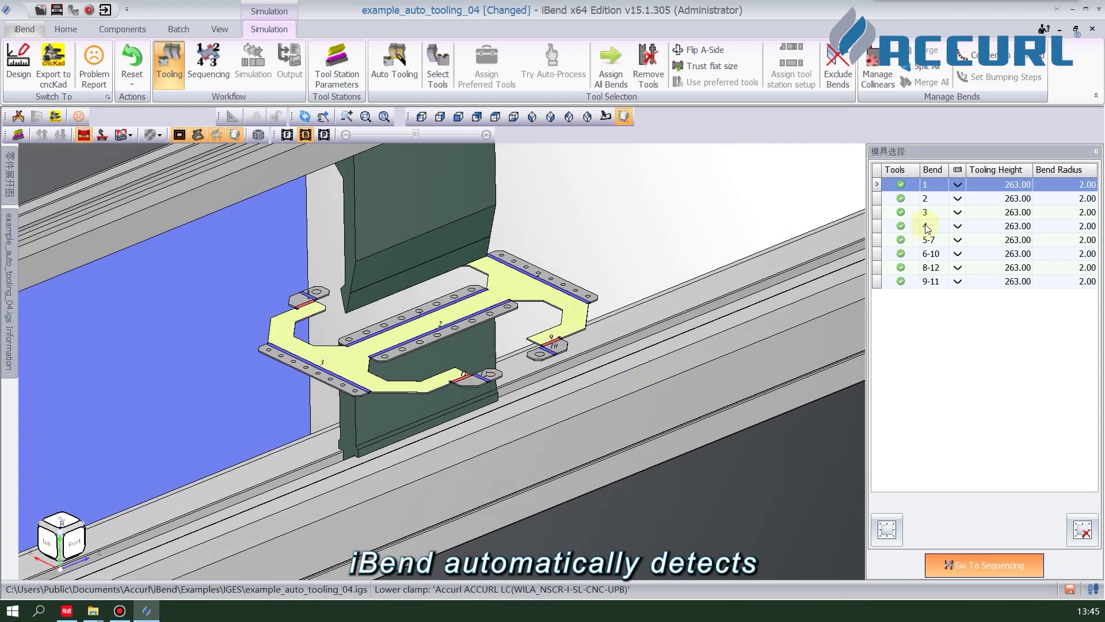
pyautogui.click(657, 66)
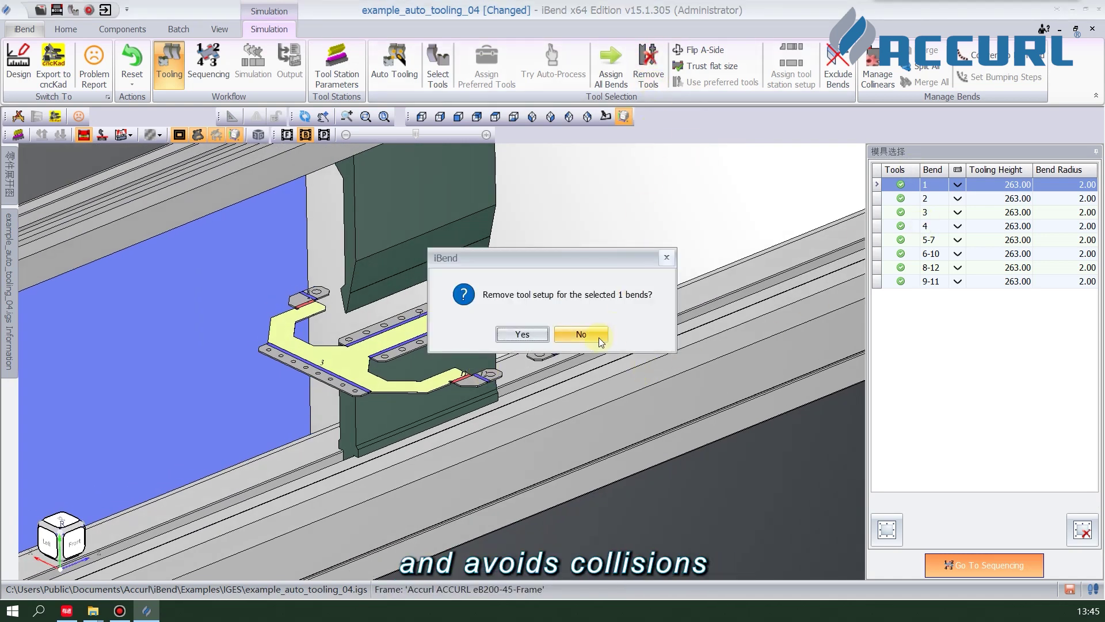
# Remove bend 1's tools, then apply punch BIU-023 and die OZU-352 to all bends.
pyautogui.click(522, 334)
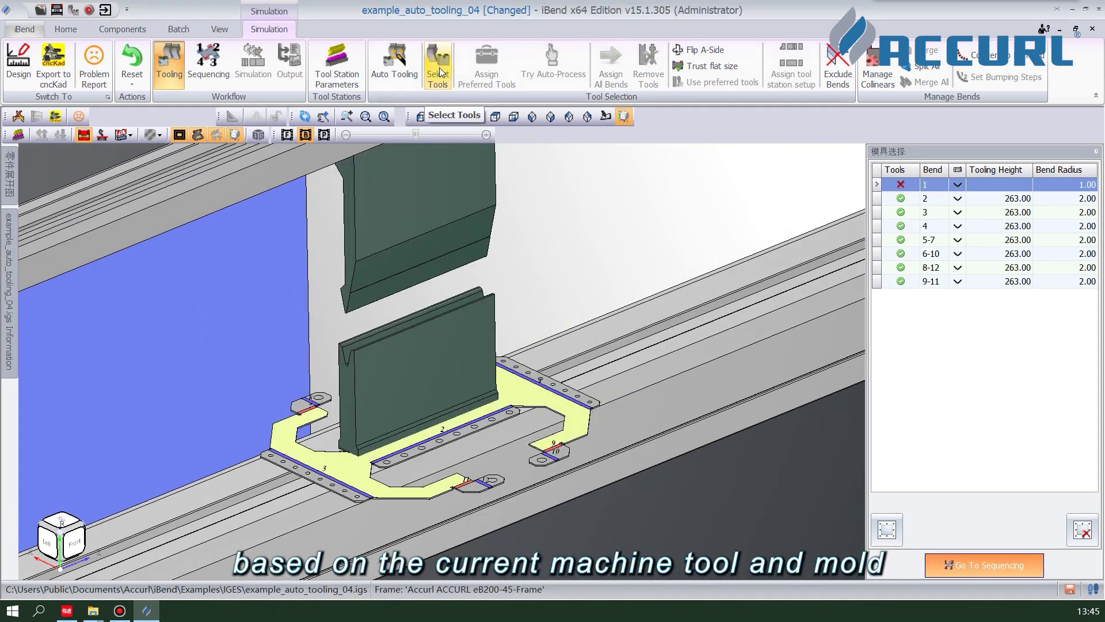
pyautogui.click(440, 72)
pyautogui.click(513, 342)
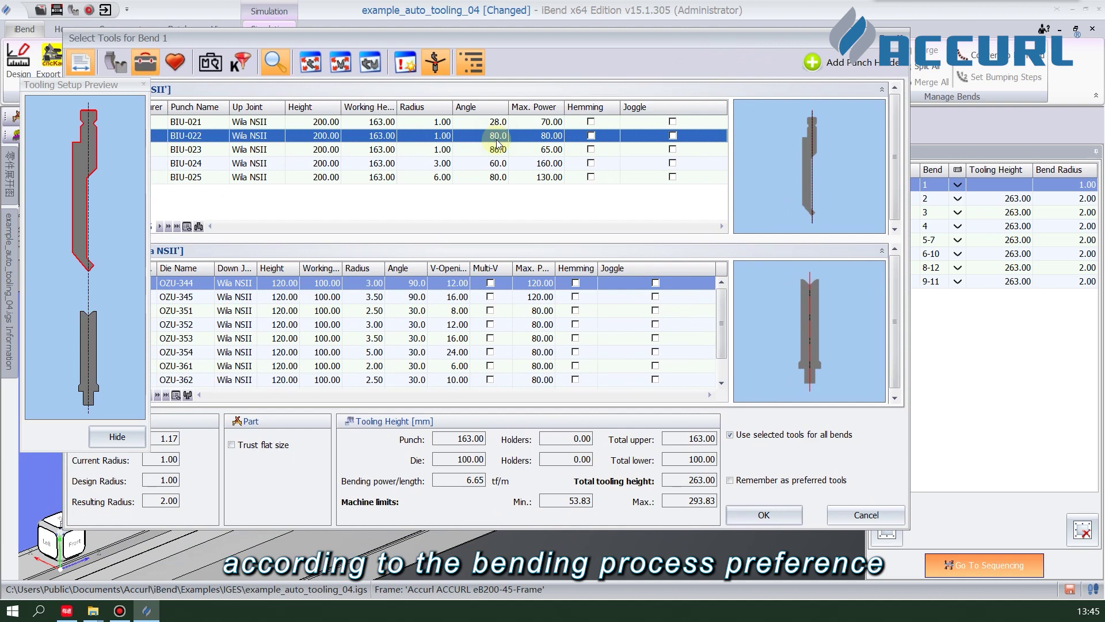
pyautogui.click(497, 146)
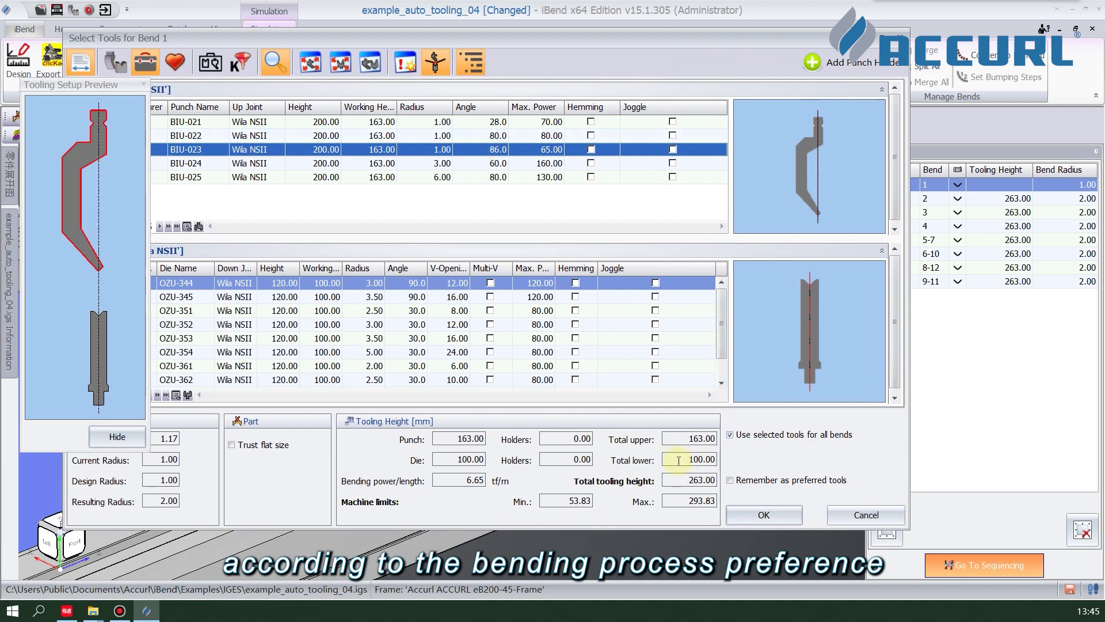
pyautogui.click(461, 326)
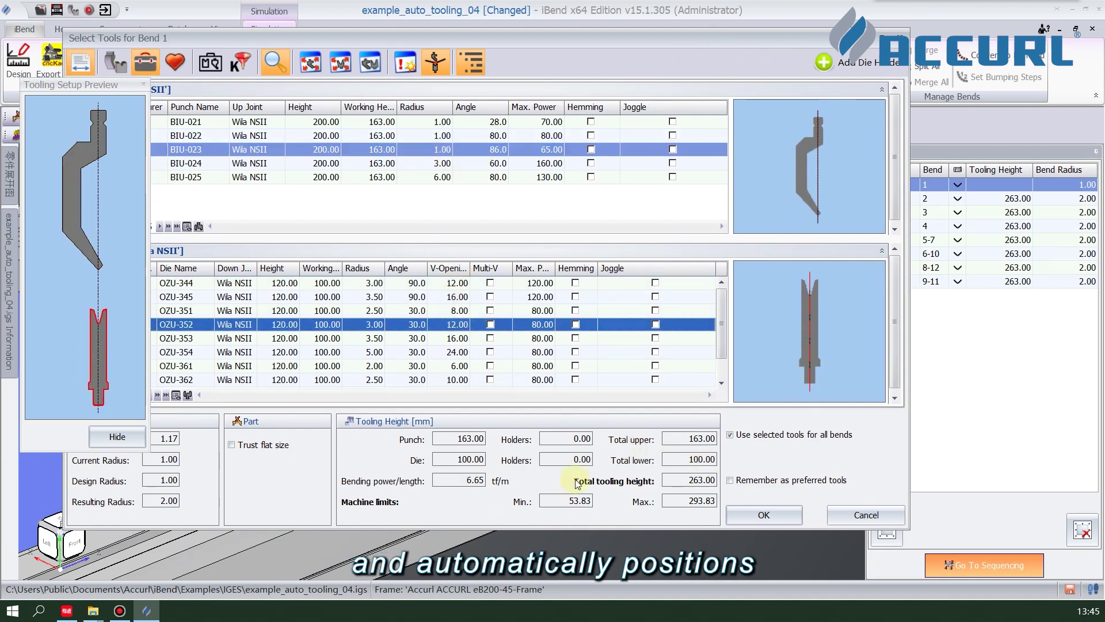
pyautogui.click(764, 515)
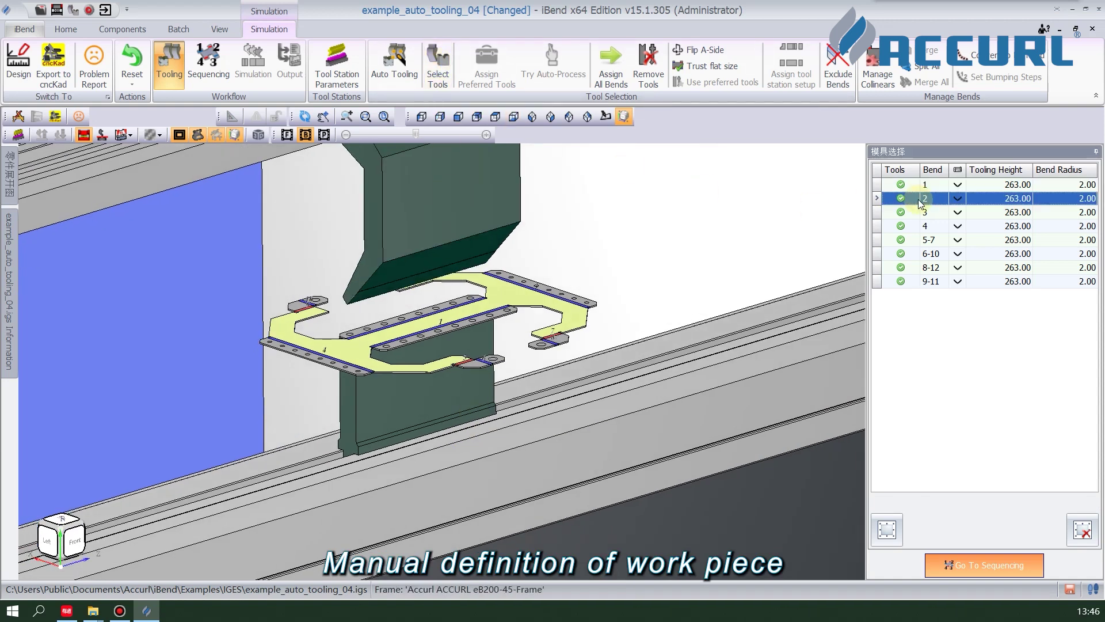
# Auto-sequence the bends into the order 6-10, 8-12, 5-7, 9-11, 3, 4, 1, 2.
pyautogui.click(984, 566)
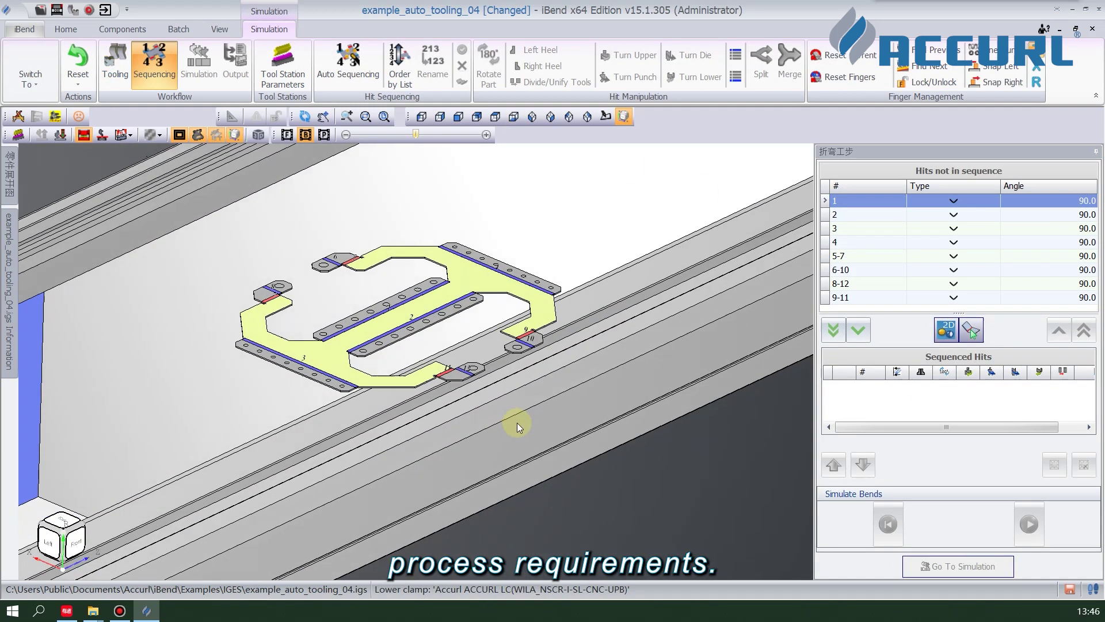
pyautogui.click(350, 63)
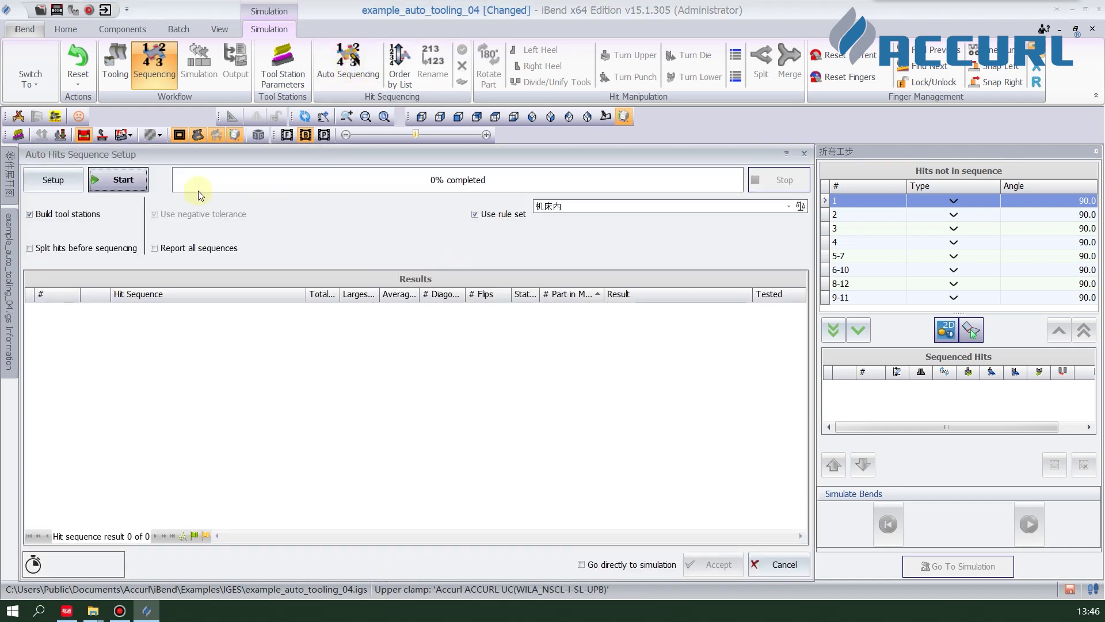
pyautogui.click(132, 182)
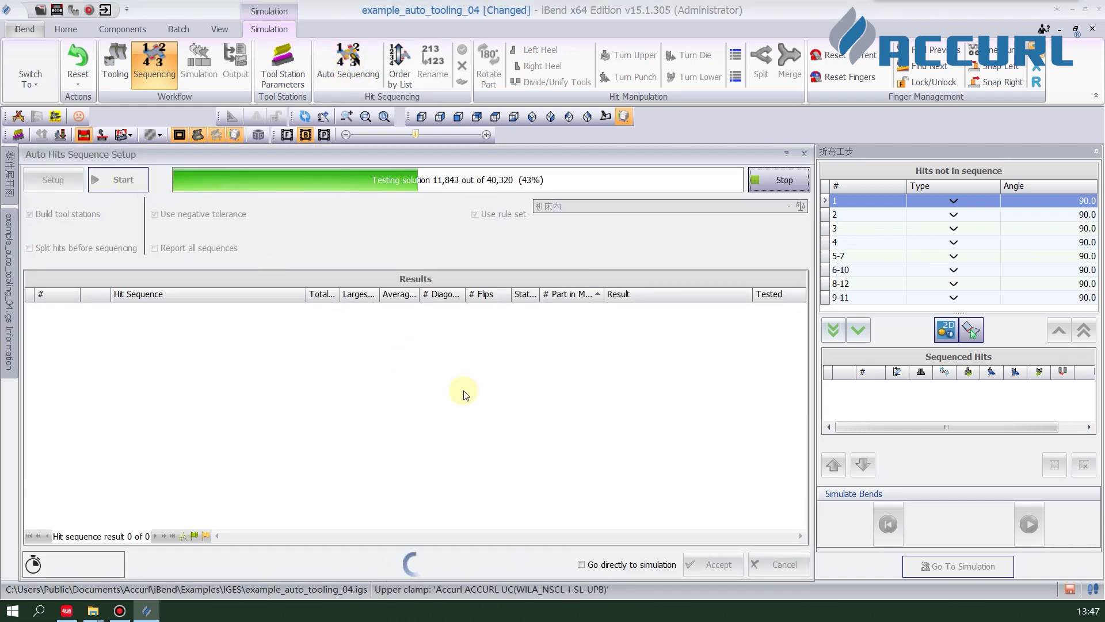
pyautogui.click(781, 184)
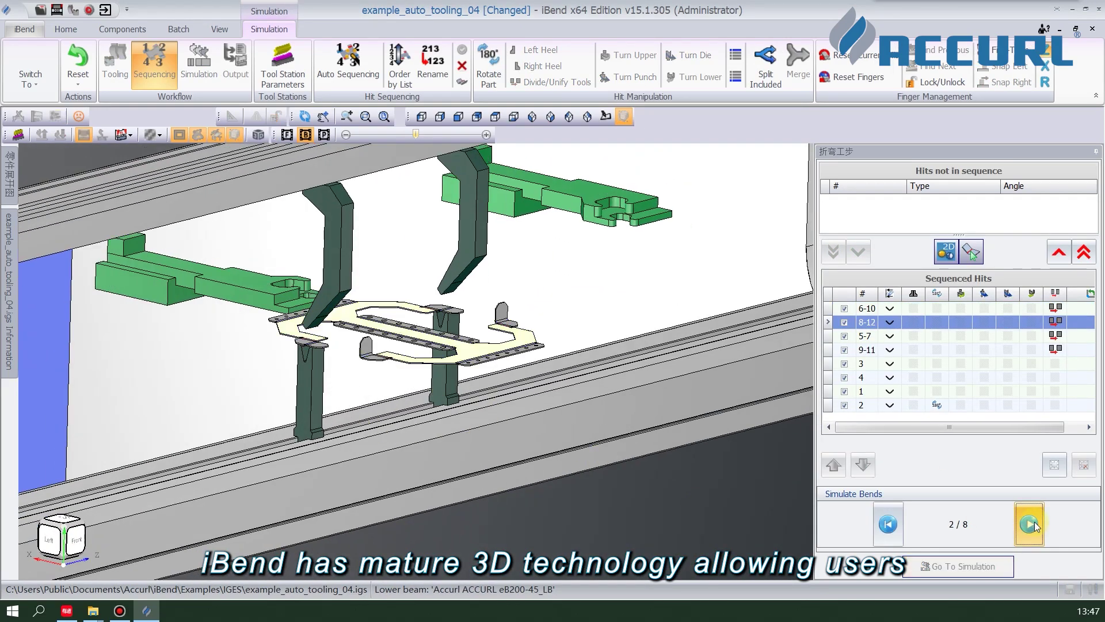
# Step the bending simulation through to 8/8, then clear the bend sequence.
pyautogui.click(877, 392)
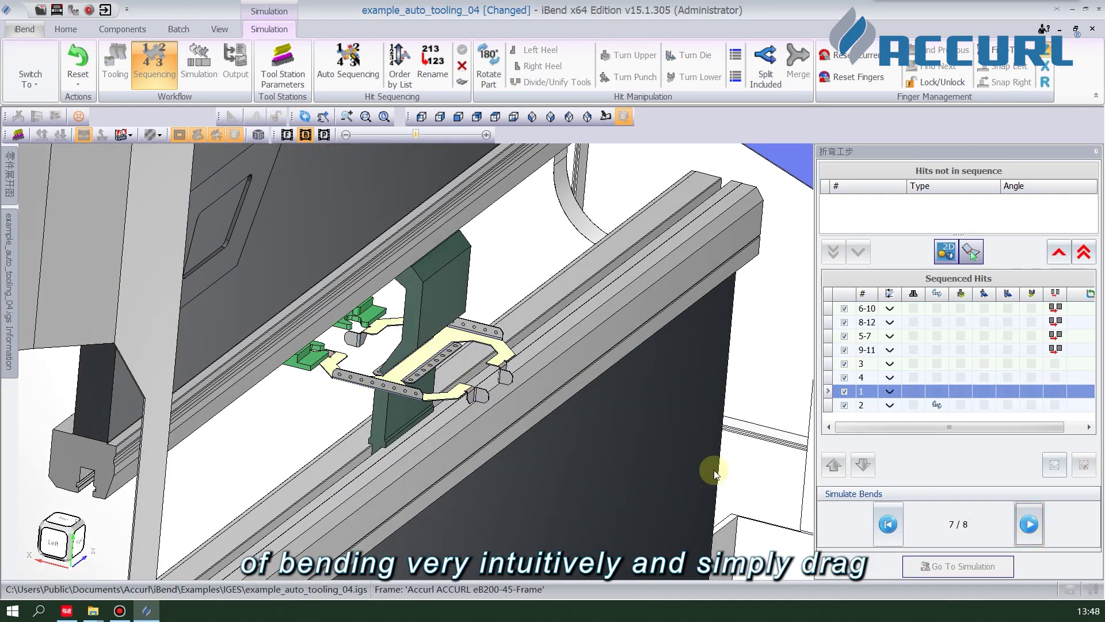
pyautogui.click(1031, 525)
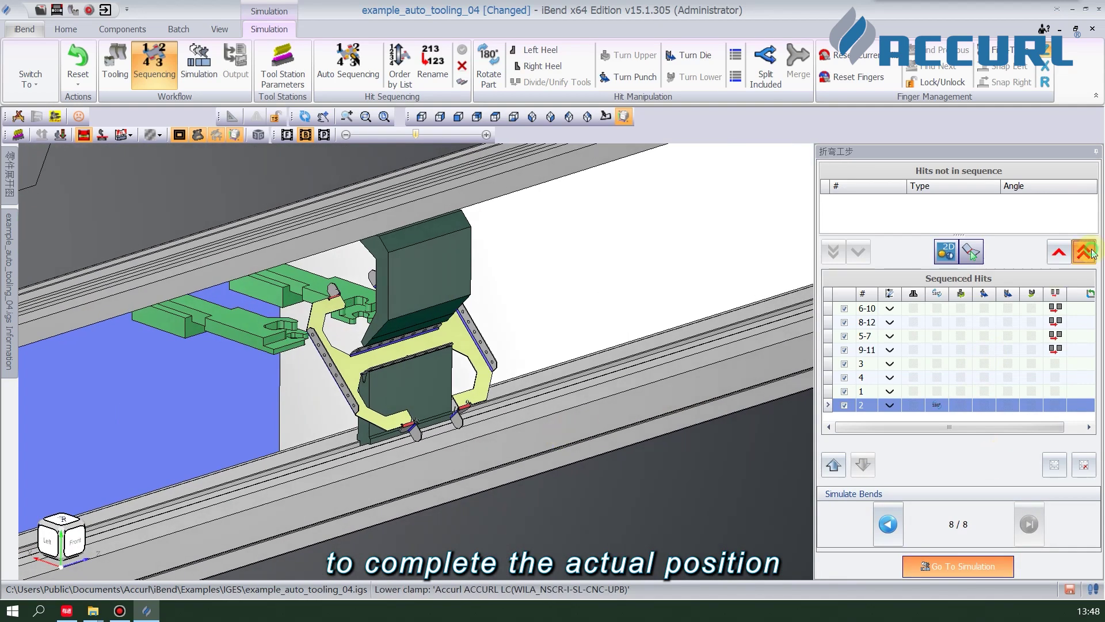
pyautogui.click(1090, 253)
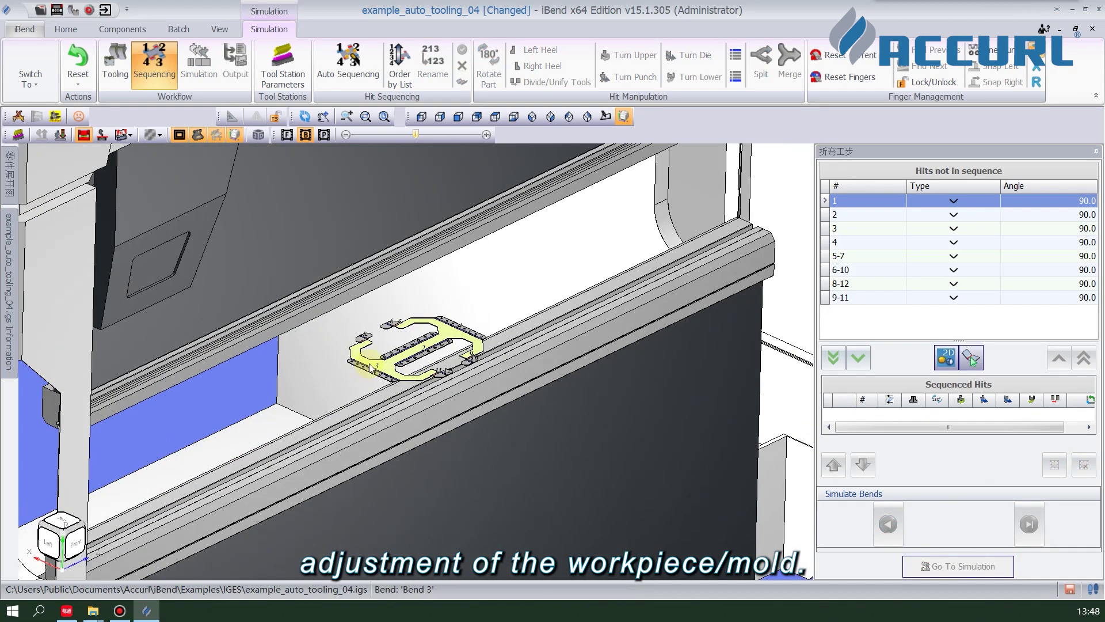
# With the pencil tool, pick bends 8-12, 3, 6-10, 4, 9-11, 5-7, 1 and 2 in order.
pyautogui.click(974, 361)
pyautogui.click(533, 496)
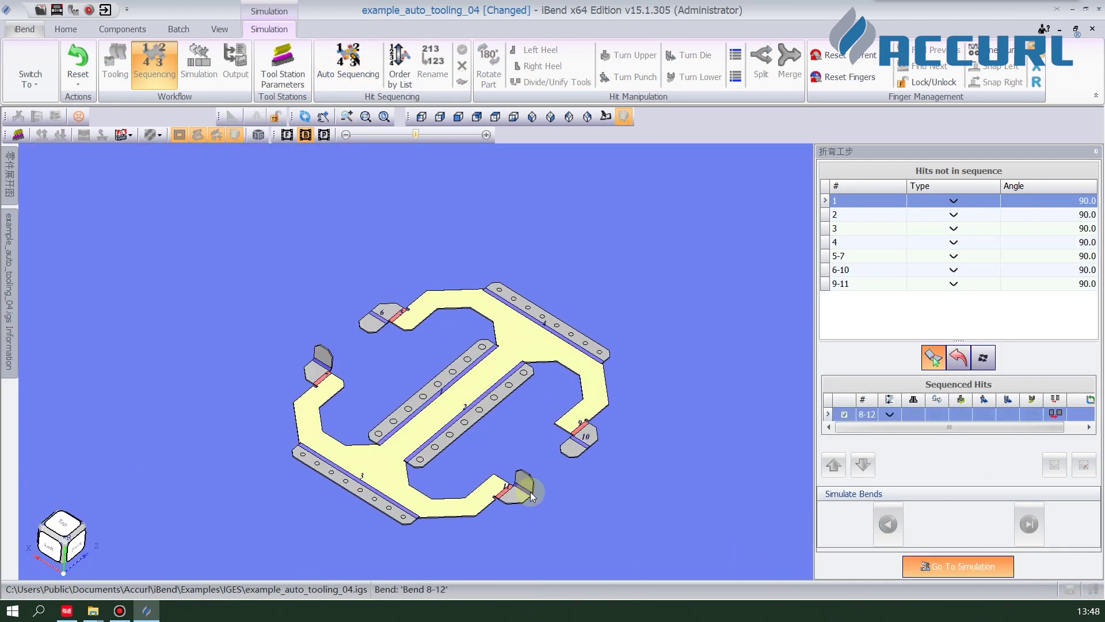
pyautogui.click(586, 446)
pyautogui.click(386, 505)
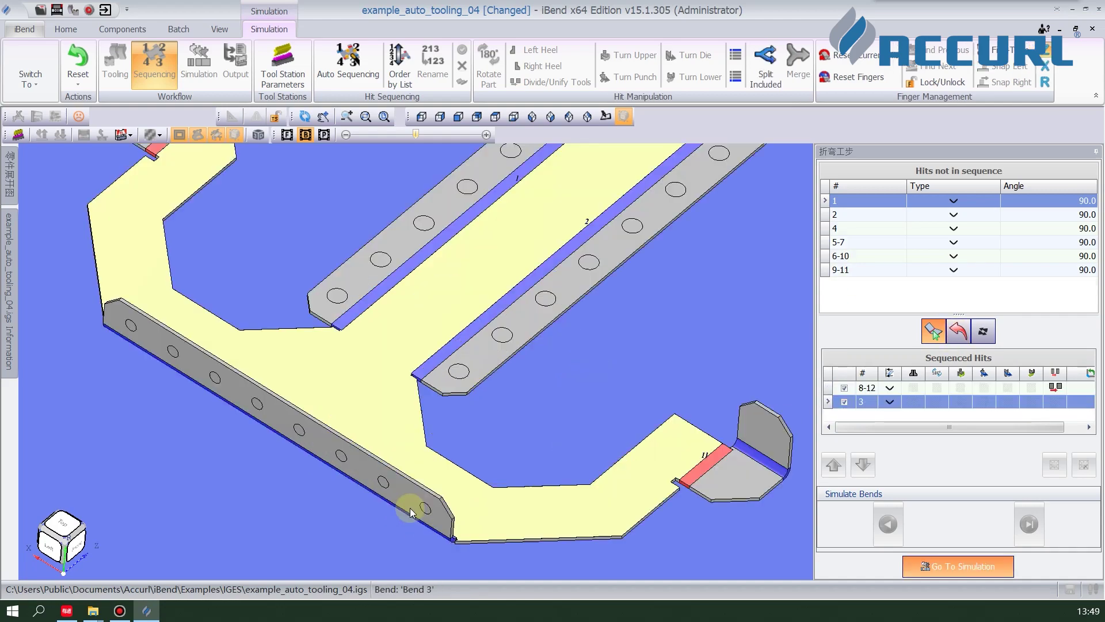
pyautogui.click(593, 364)
pyautogui.click(535, 503)
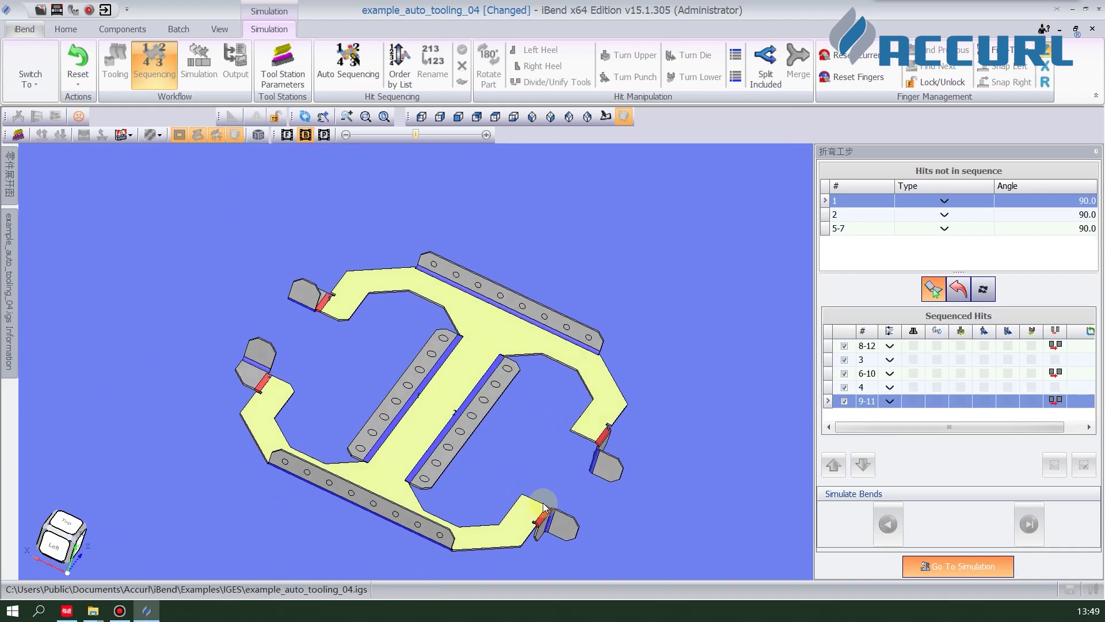
pyautogui.click(477, 410)
pyautogui.click(418, 394)
pyautogui.click(461, 423)
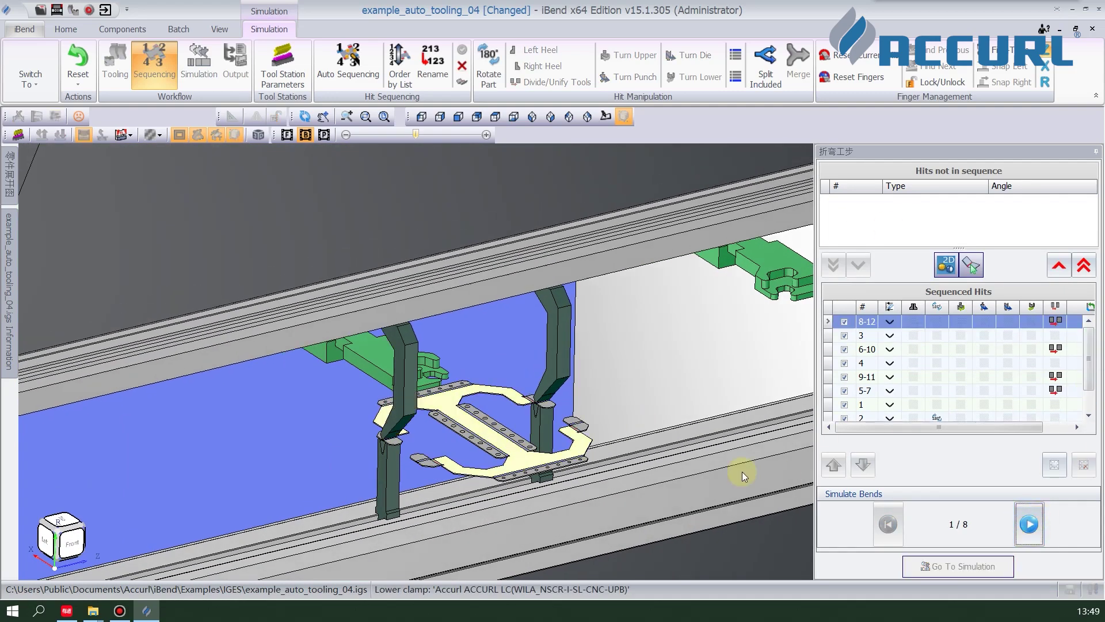
# Step the bend simulation through to 8/8, then go to the full simulation.
pyautogui.click(1029, 524)
pyautogui.click(1030, 524)
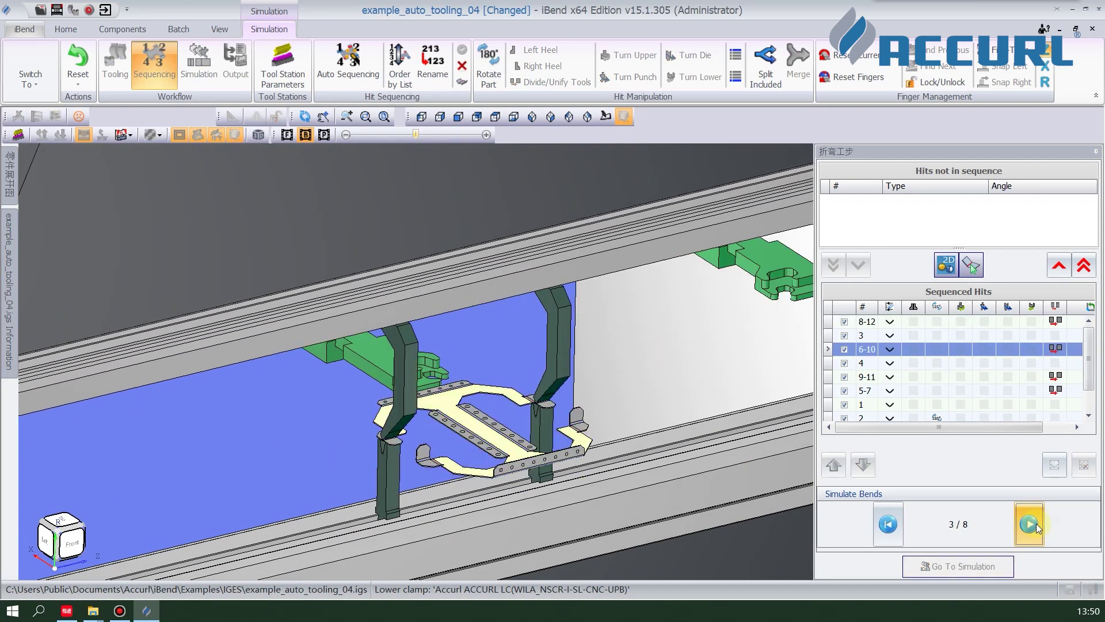
pyautogui.click(1030, 523)
pyautogui.click(1030, 524)
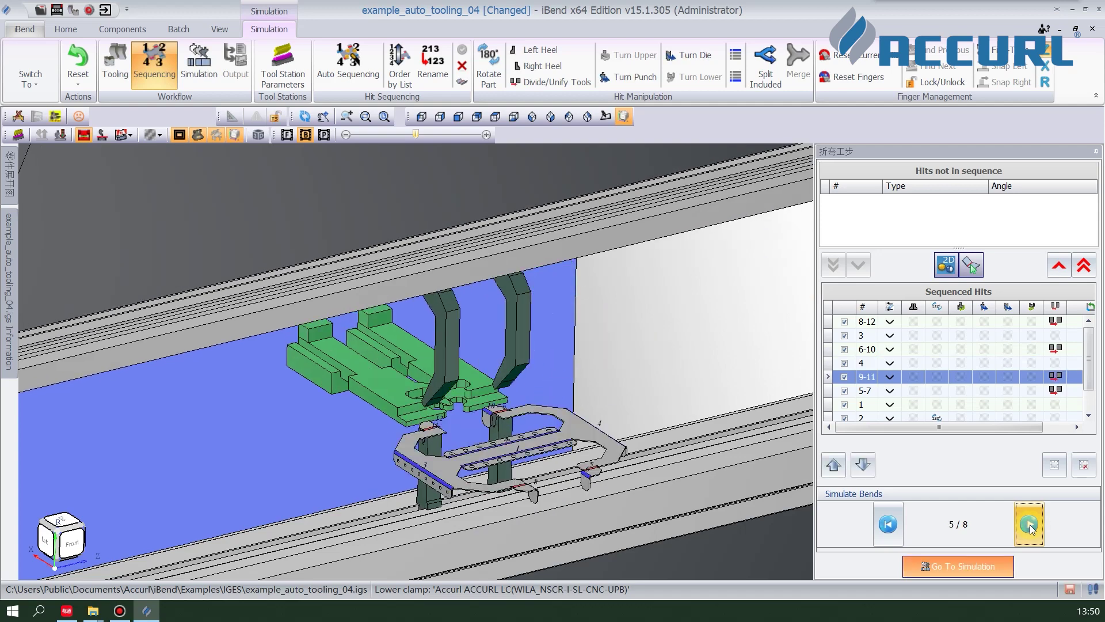
pyautogui.click(1030, 524)
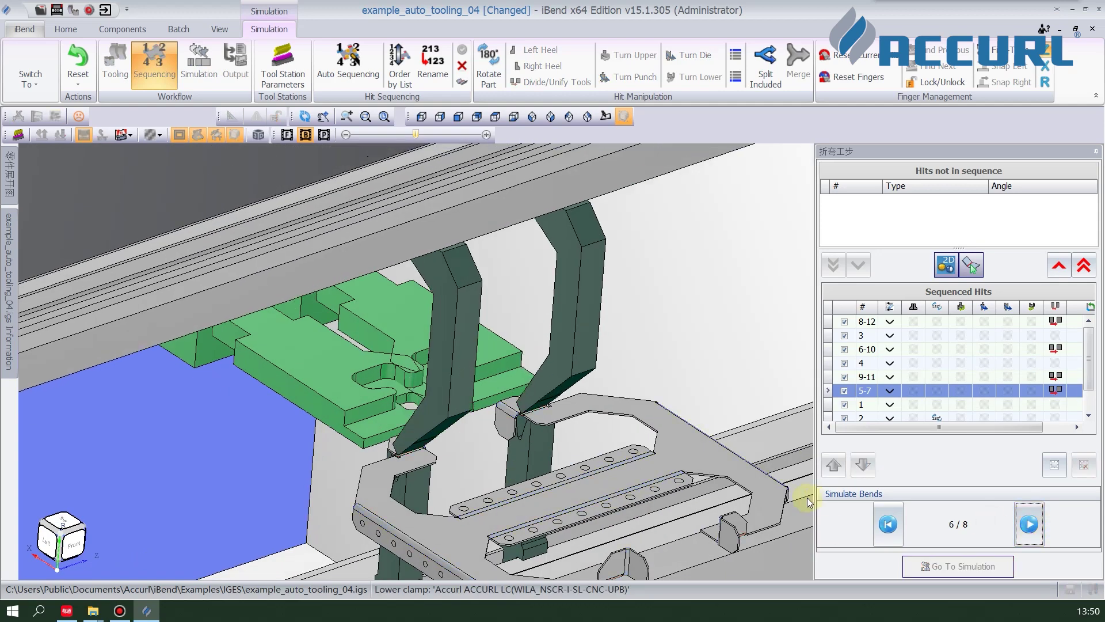
pyautogui.click(1029, 524)
pyautogui.click(1029, 524)
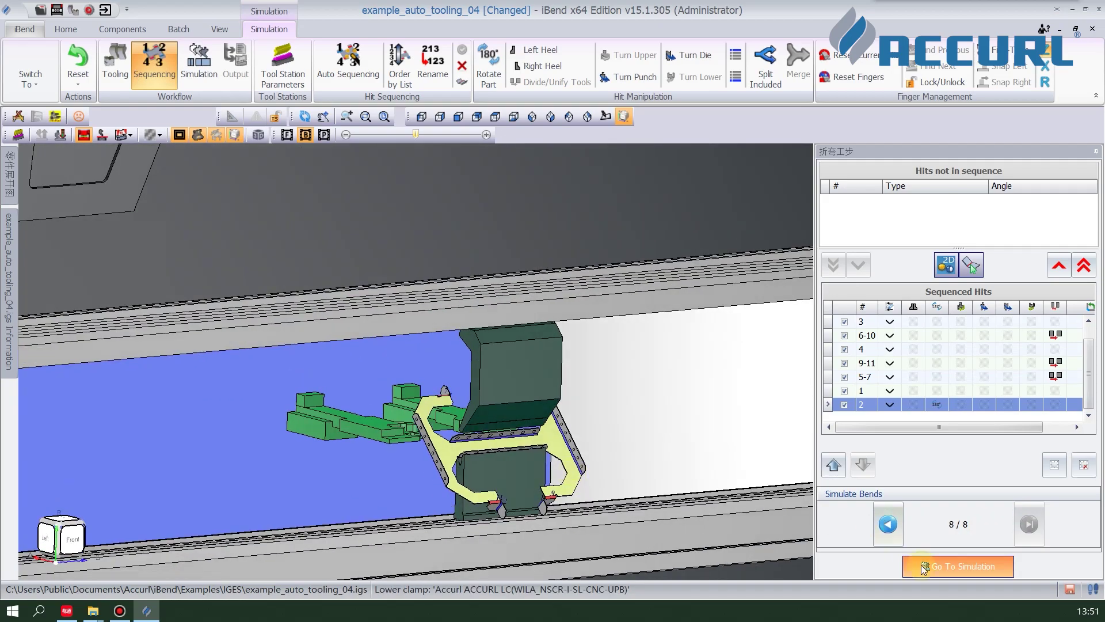
pyautogui.click(922, 567)
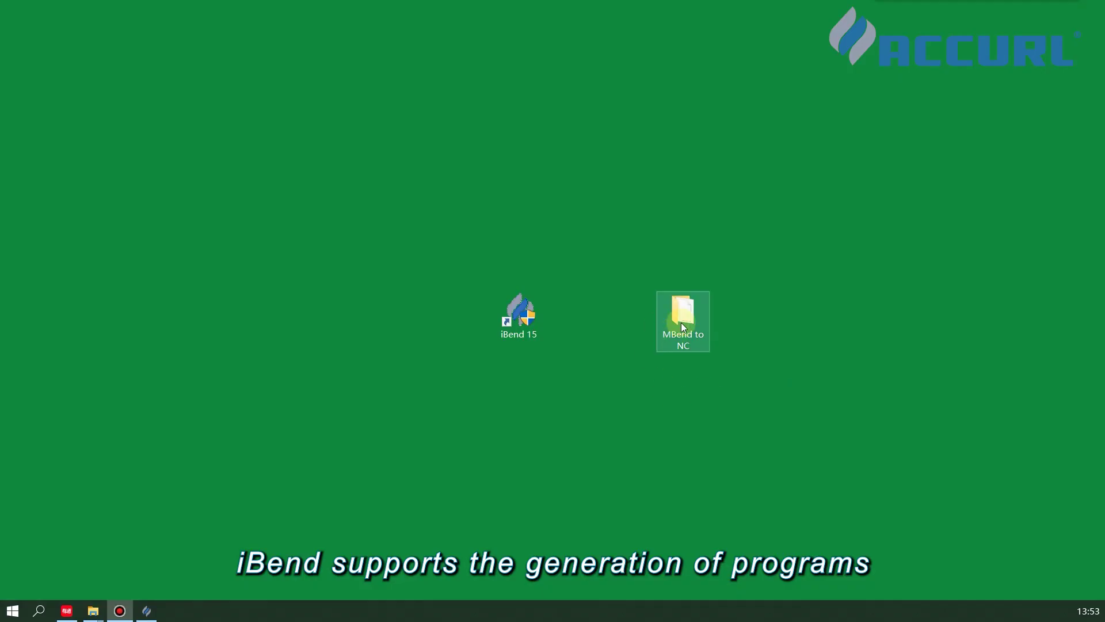
# Review prd.Accurl_01.dld in Notepad++, then return to iBend's NC output settings.
pyautogui.doubleClick(681, 318)
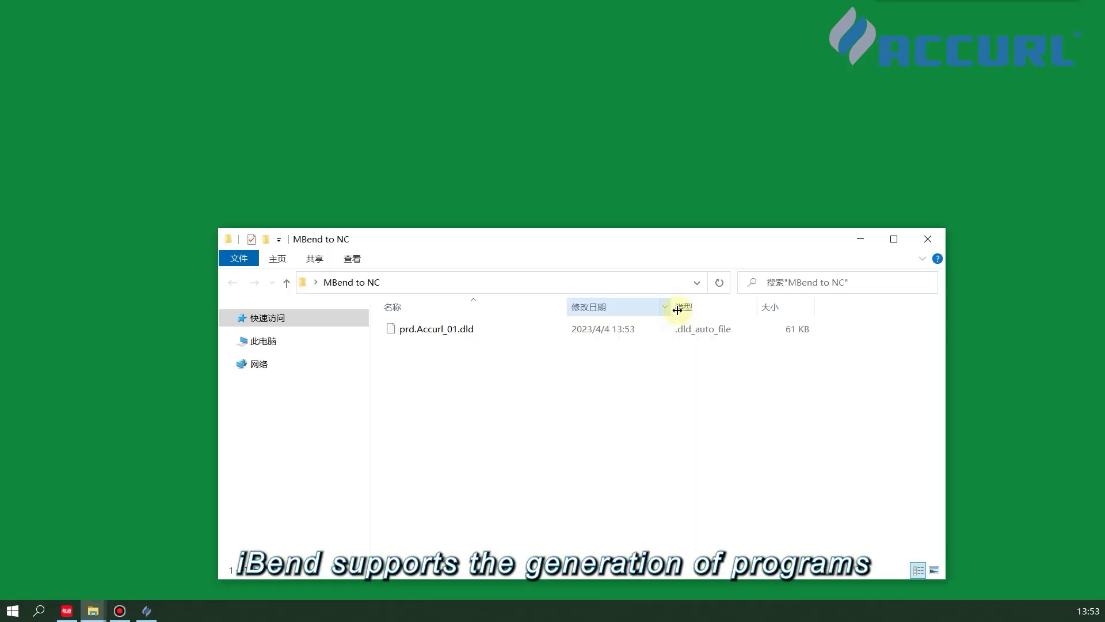
pyautogui.rightClick(451, 327)
pyautogui.click(539, 275)
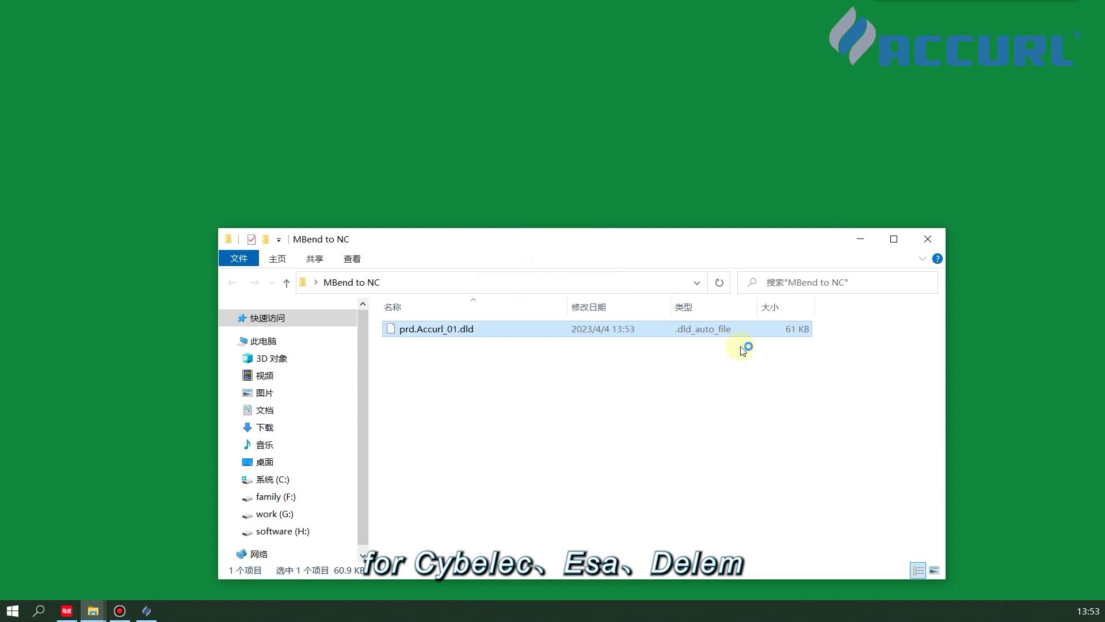
pyautogui.click(680, 142)
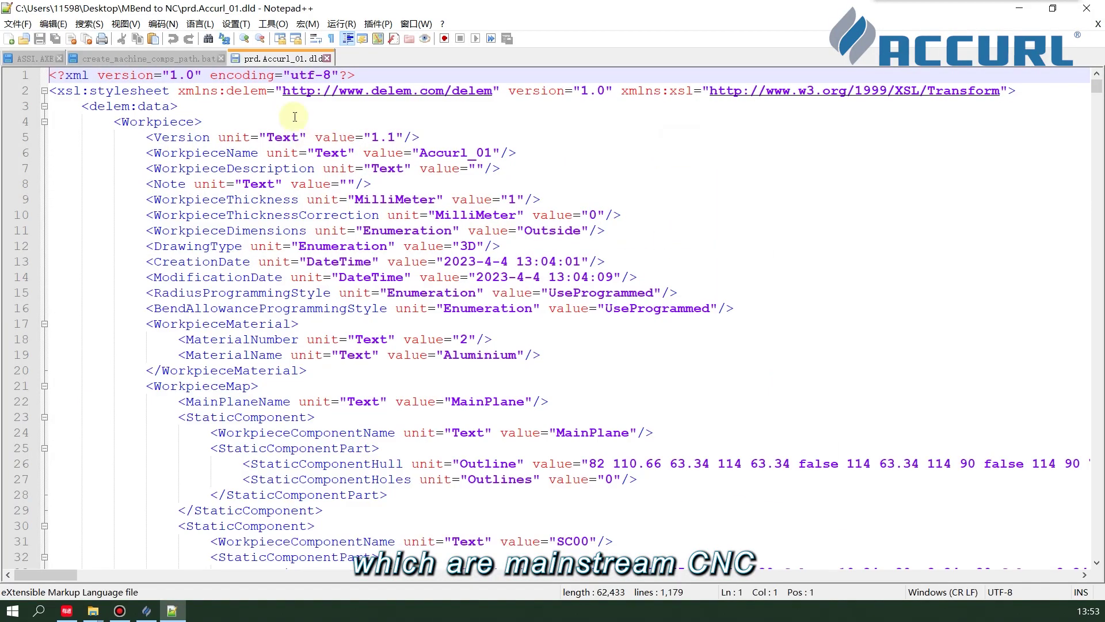
pyautogui.scroll(-9, 653, 259)
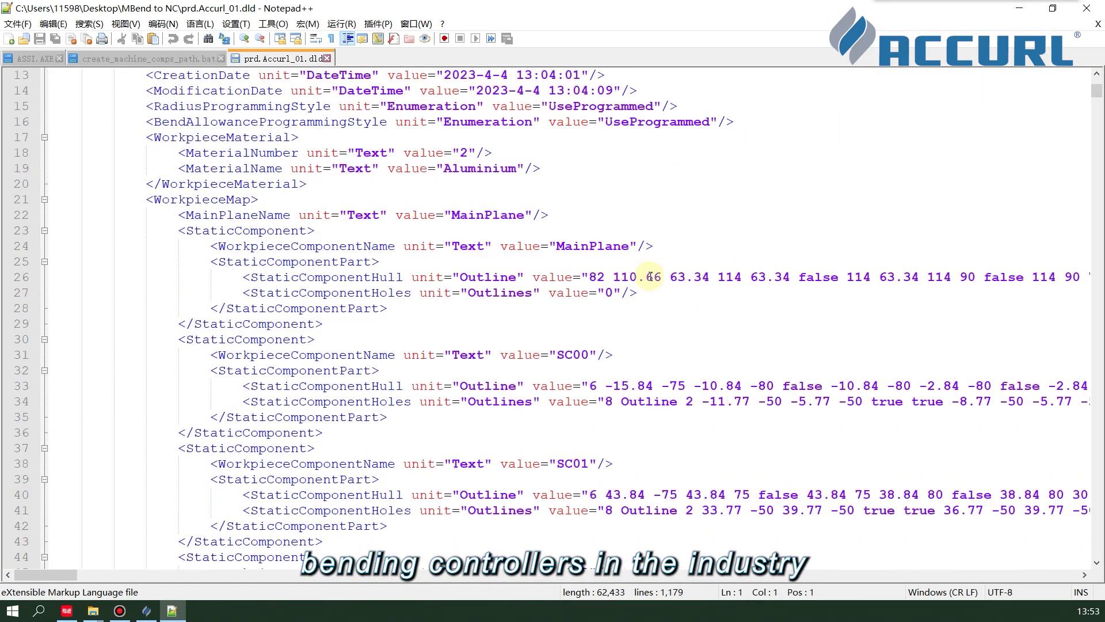
pyautogui.scroll(-20, 651, 277)
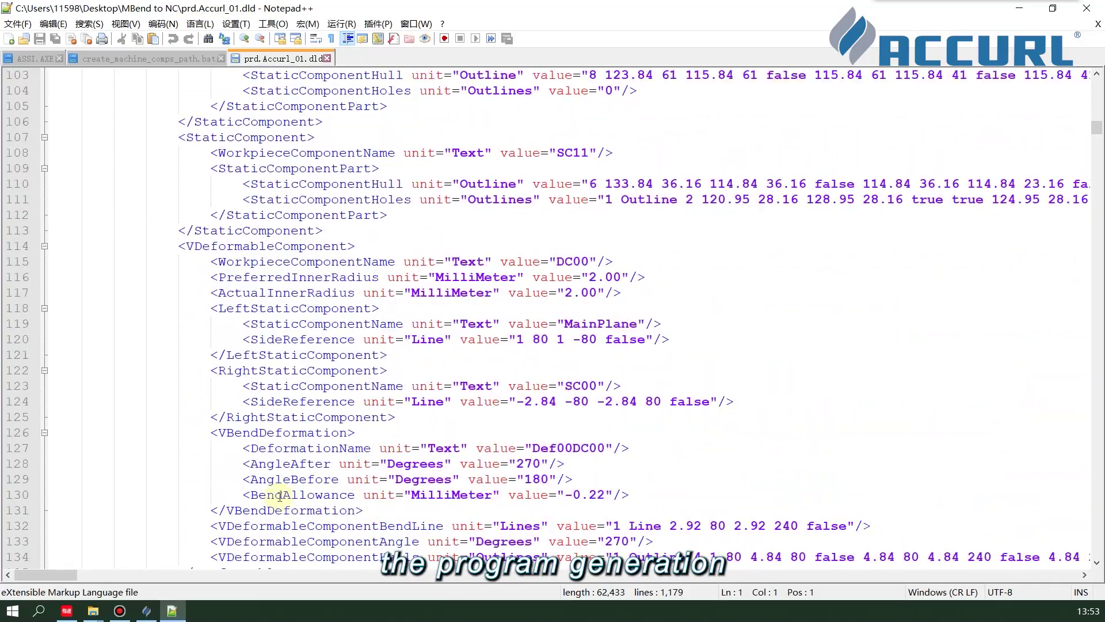
pyautogui.click(147, 615)
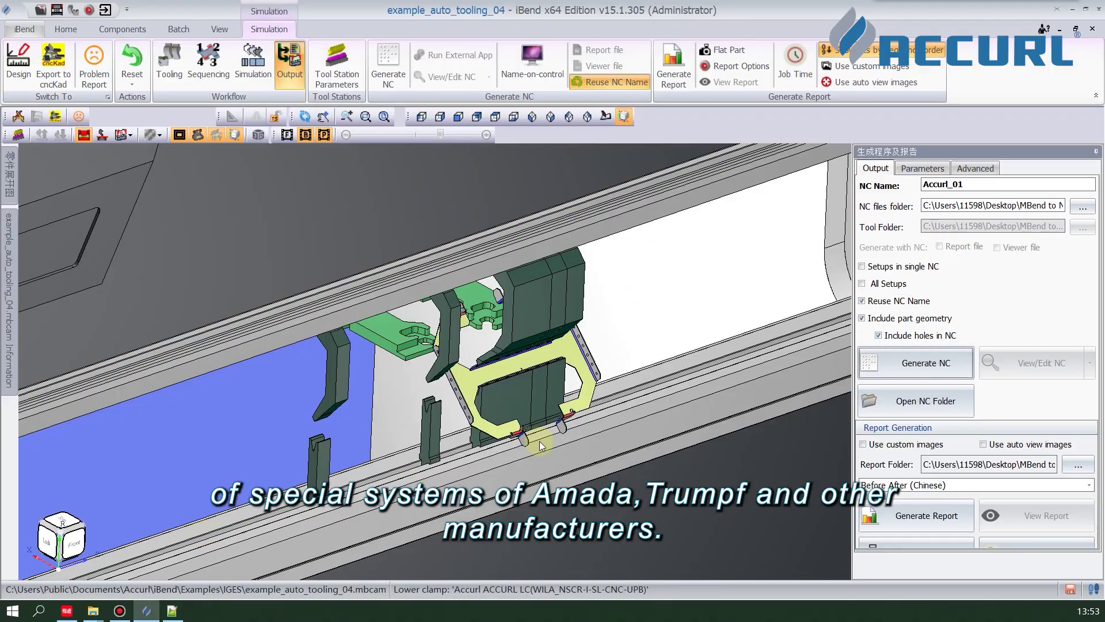
# Generate the example_auto_tooling_04 Bending Setup Report and view the PDF in PDF-XChange Viewer.
pyautogui.click(917, 524)
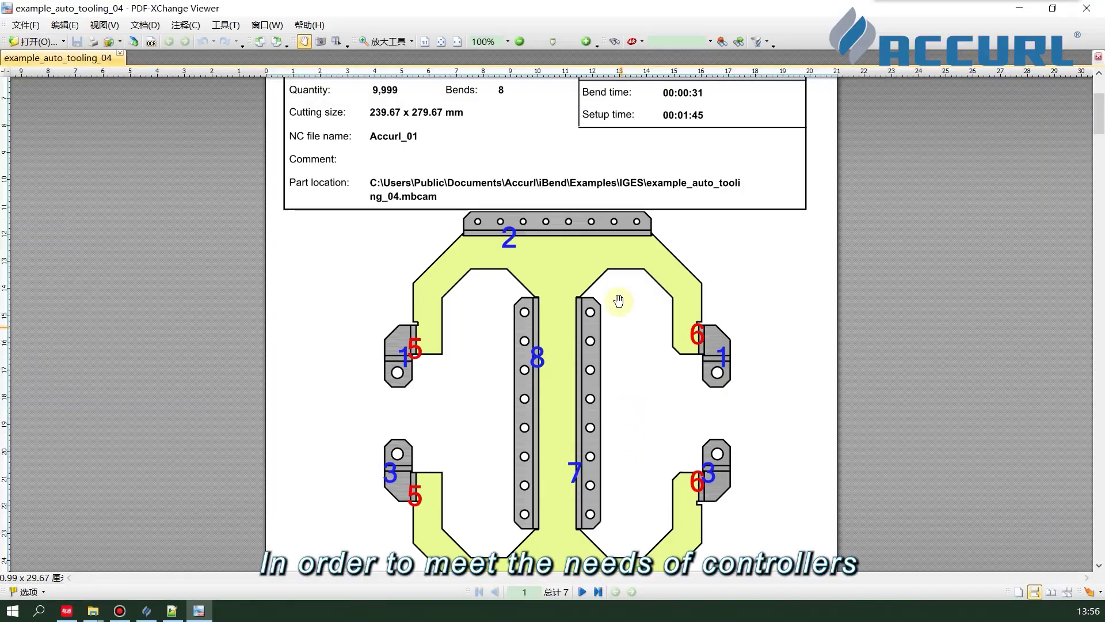
pyautogui.click(585, 42)
pyautogui.scroll(5, 587, 155)
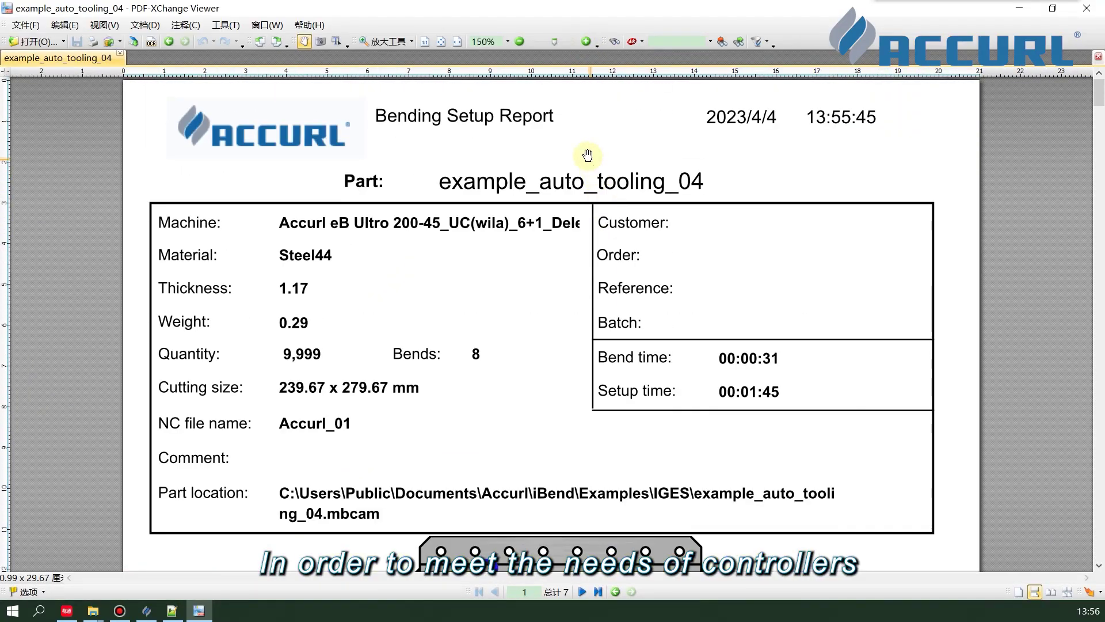
# Scroll the report from the header table through tooling information to page 4's Hit 2 data.
pyautogui.keyDown('ctrl'); pyautogui.scroll(-2, 588, 156); pyautogui.keyUp('ctrl')
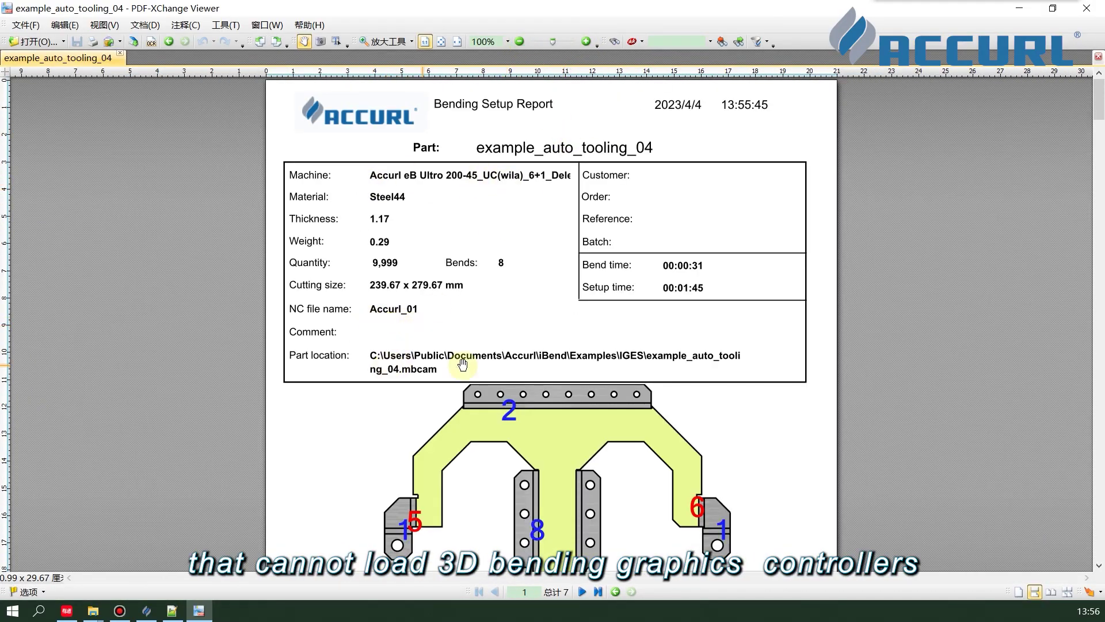
pyautogui.scroll(-3, 439, 331)
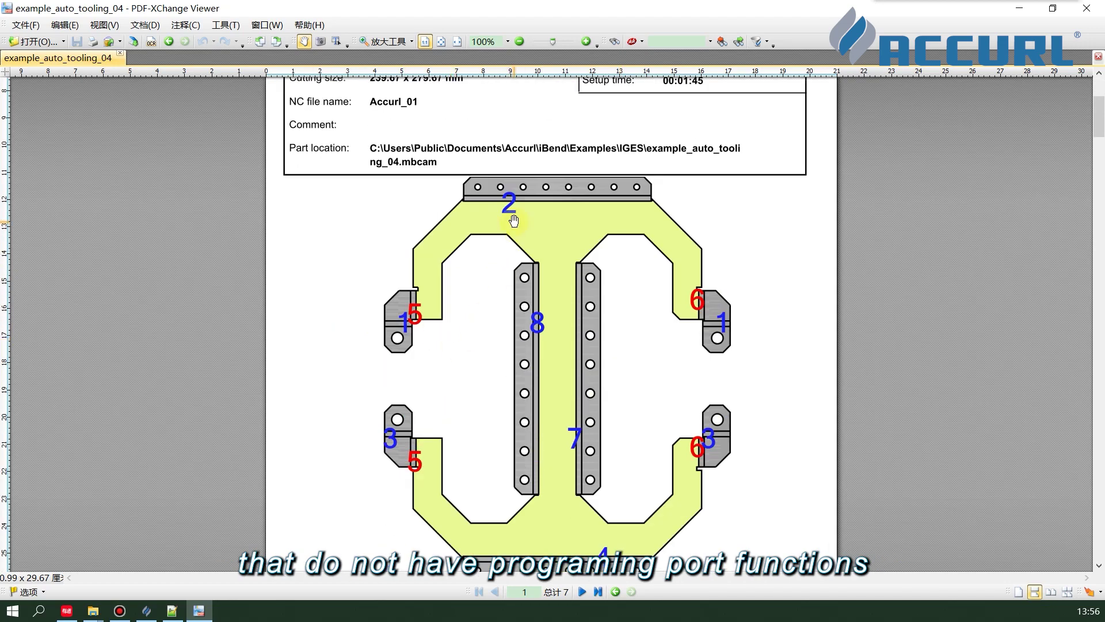
pyautogui.scroll(-6, 481, 394)
pyautogui.scroll(-10, 482, 394)
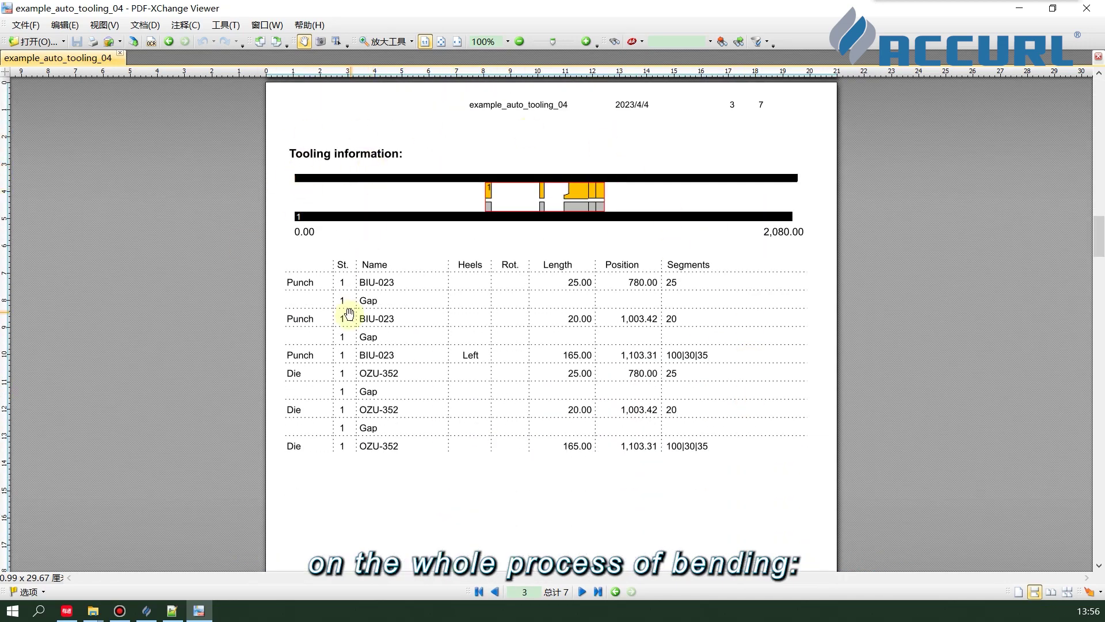
pyautogui.scroll(-10, 723, 308)
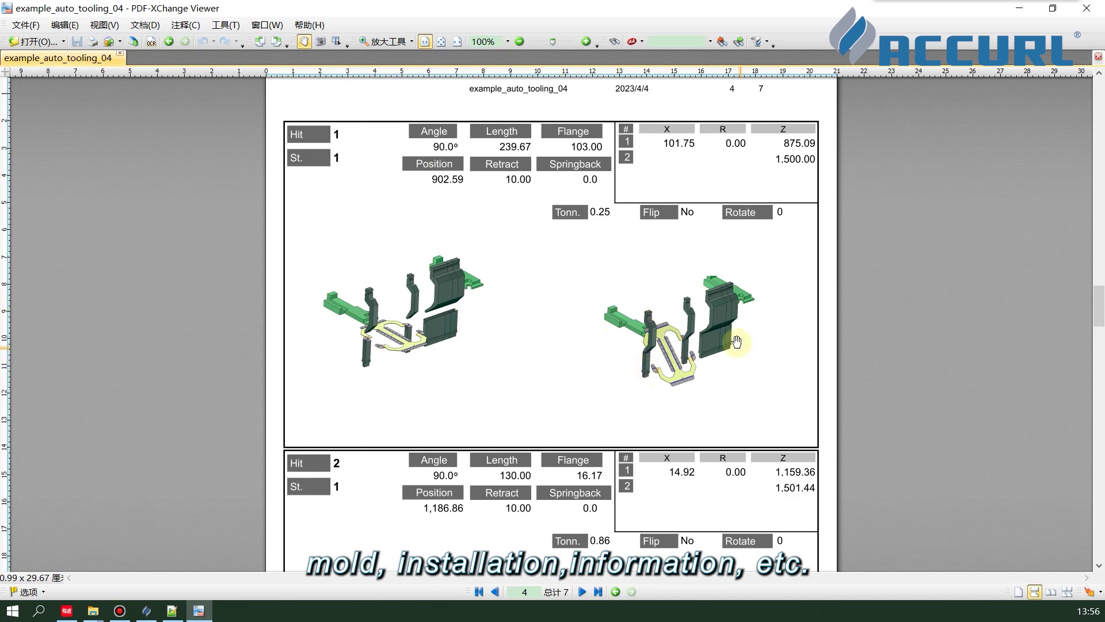
pyautogui.scroll(-3, 325, 341)
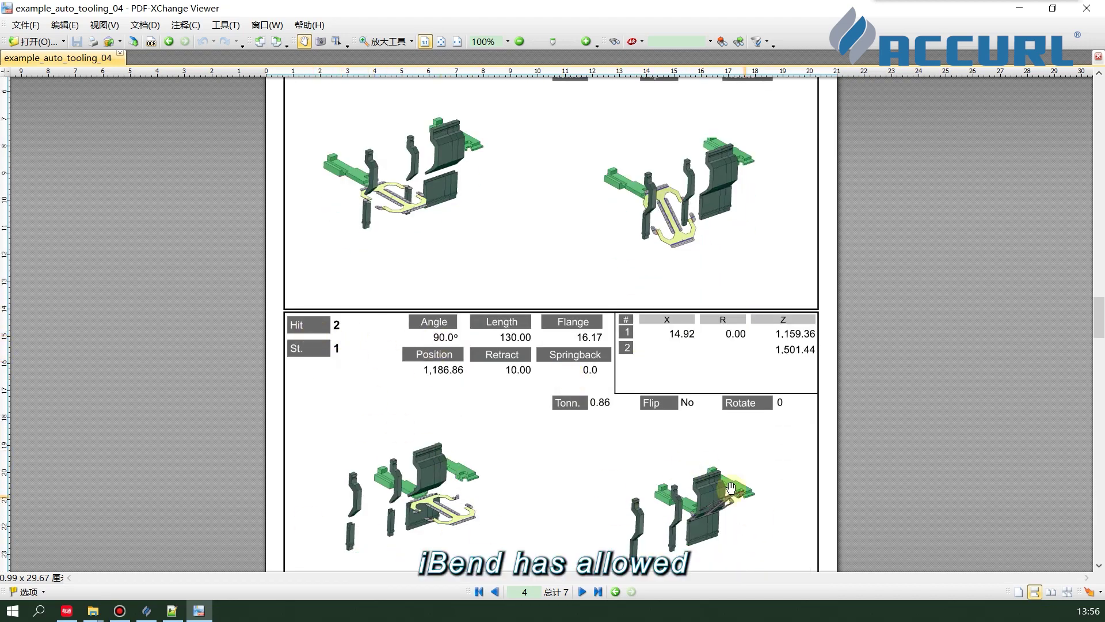